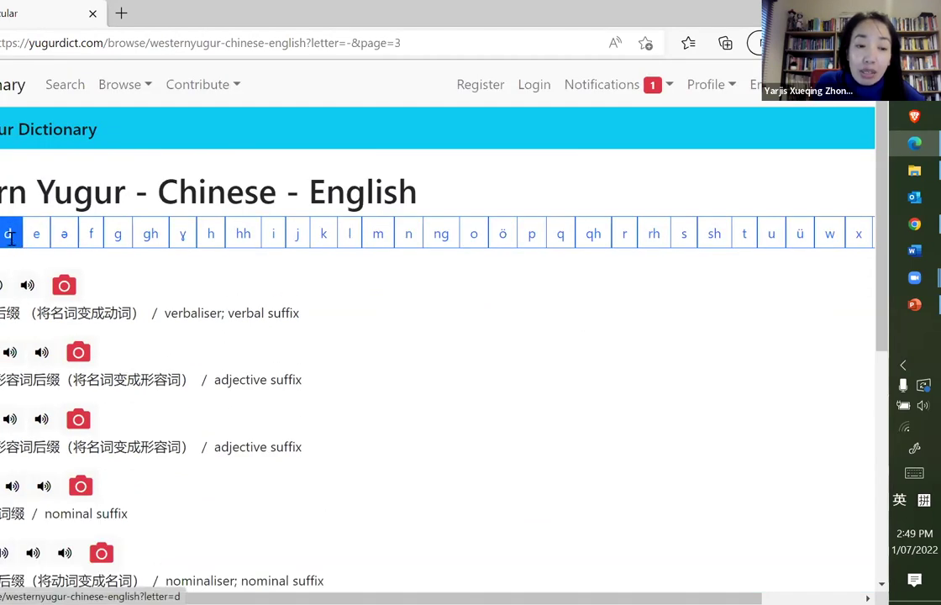
Leave the Western Yugur - Chinese - English word list and open the dictionary's search page
{"action": "scroll", "coordinate": [8, 252], "scroll_direction": "down", "scroll_amount": 2}
{"action": "scroll", "coordinate": [4, 252], "scroll_direction": "up", "scroll_amount": 1}
{"action": "scroll", "coordinate": [5, 252], "scroll_direction": "up", "scroll_amount": 1}
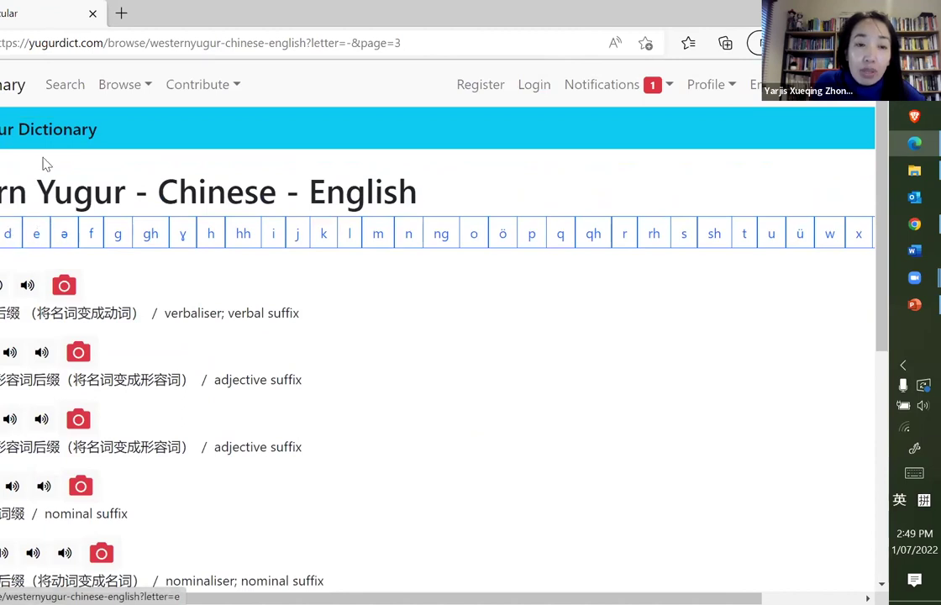
{"action": "left_click", "coordinate": [110, 92]}
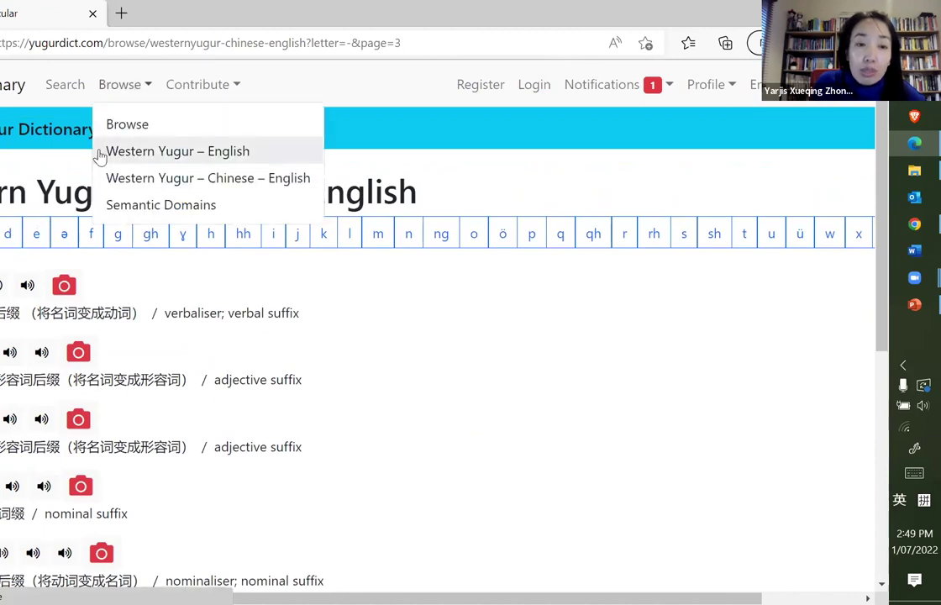
{"action": "left_click", "coordinate": [63, 88]}
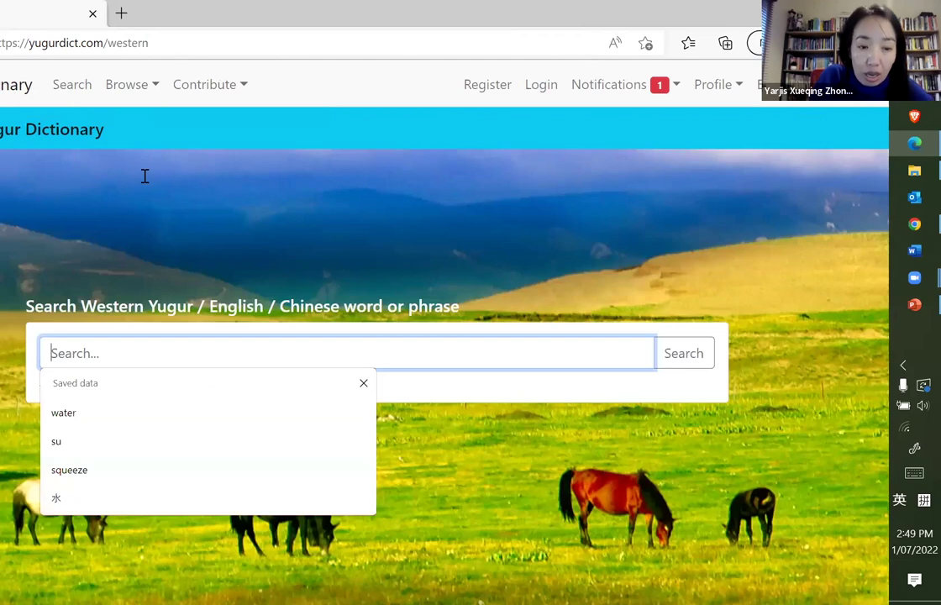
Search the dictionary for the English word "squeeze"
{"action": "type", "text": "s"}
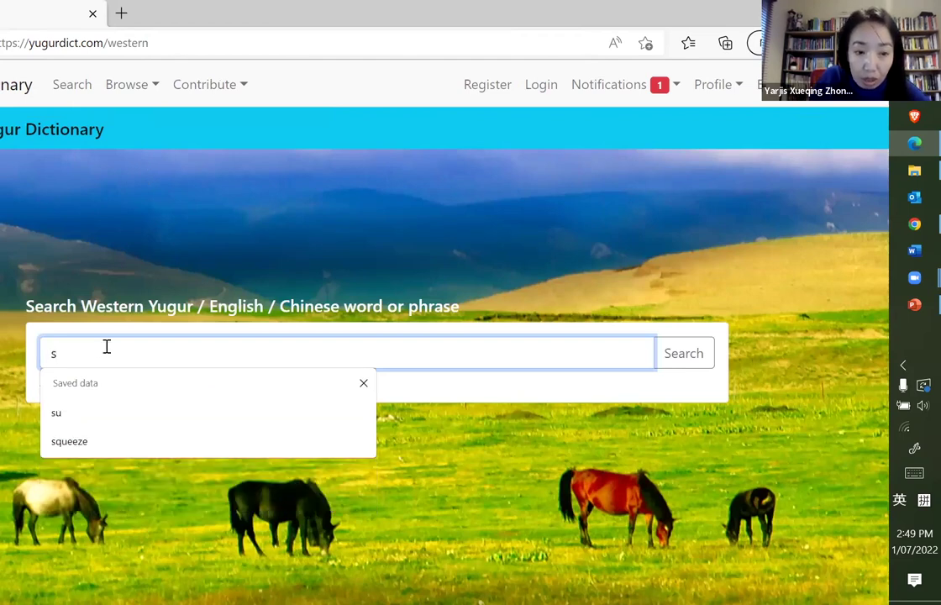
{"action": "type", "text": "e"}
{"action": "key", "text": "BackSpace"}
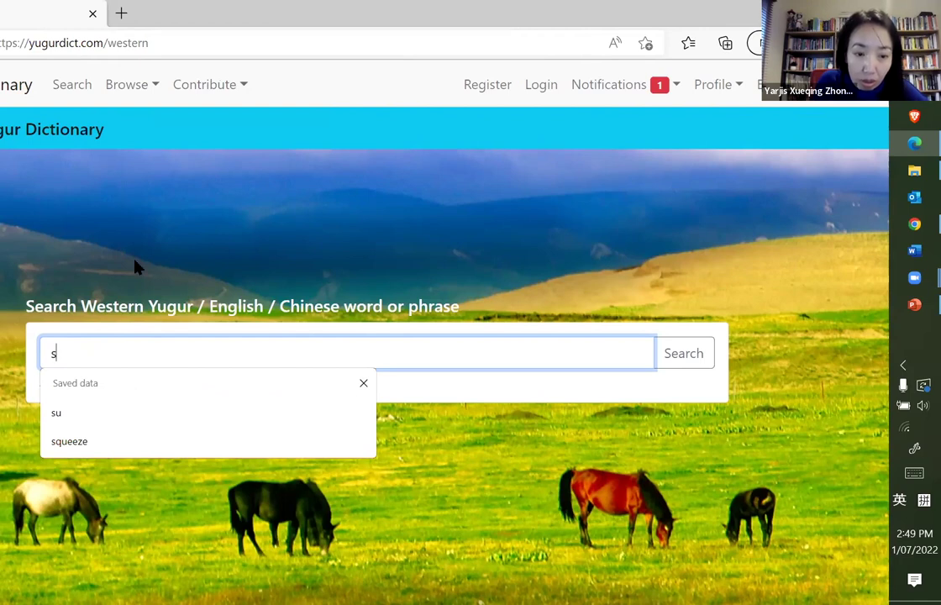
{"action": "left_click", "coordinate": [102, 440]}
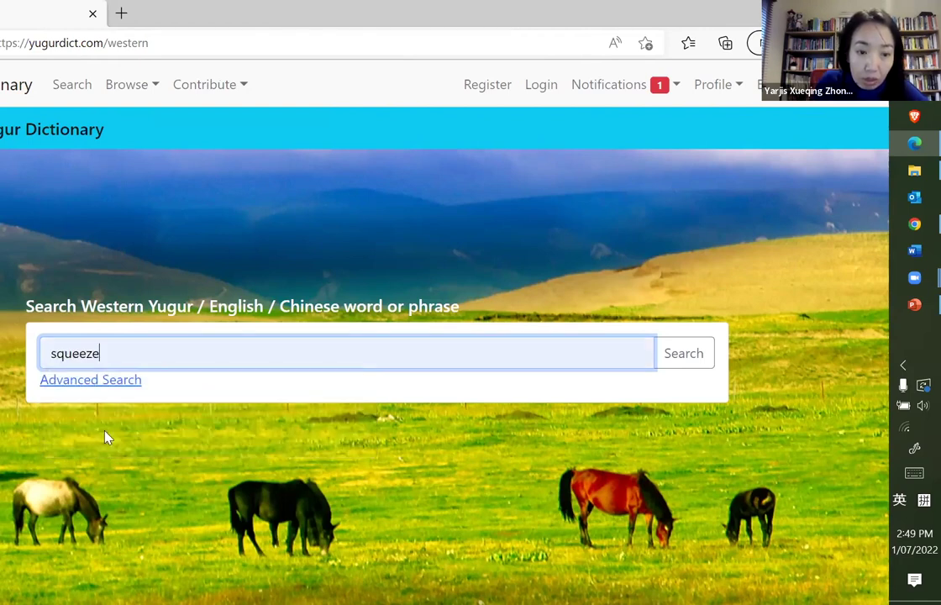
{"action": "left_click", "coordinate": [699, 355]}
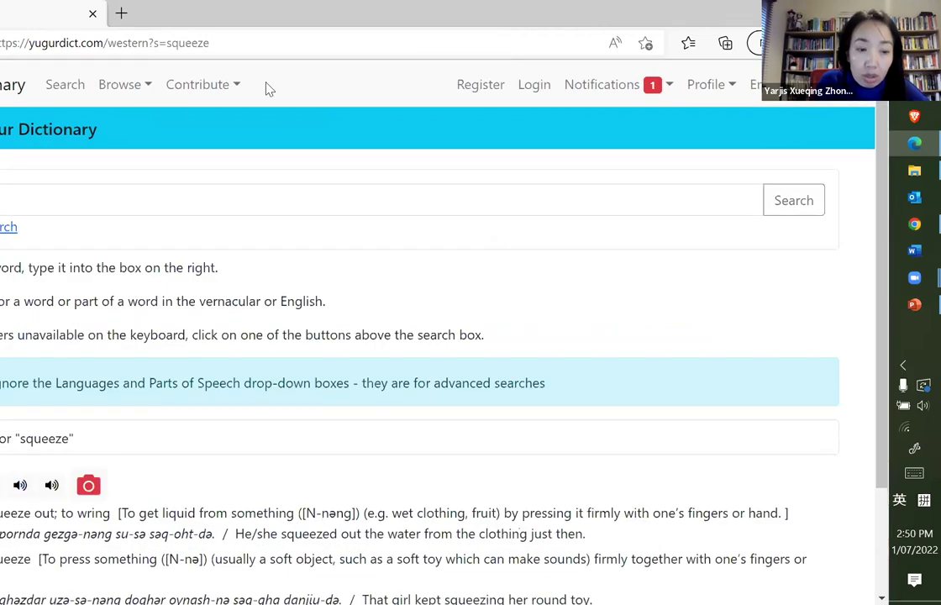
Open the entry səq from the search results and bring up its editing form
{"action": "scroll", "coordinate": [437, 336], "scroll_direction": "down", "scroll_amount": 2}
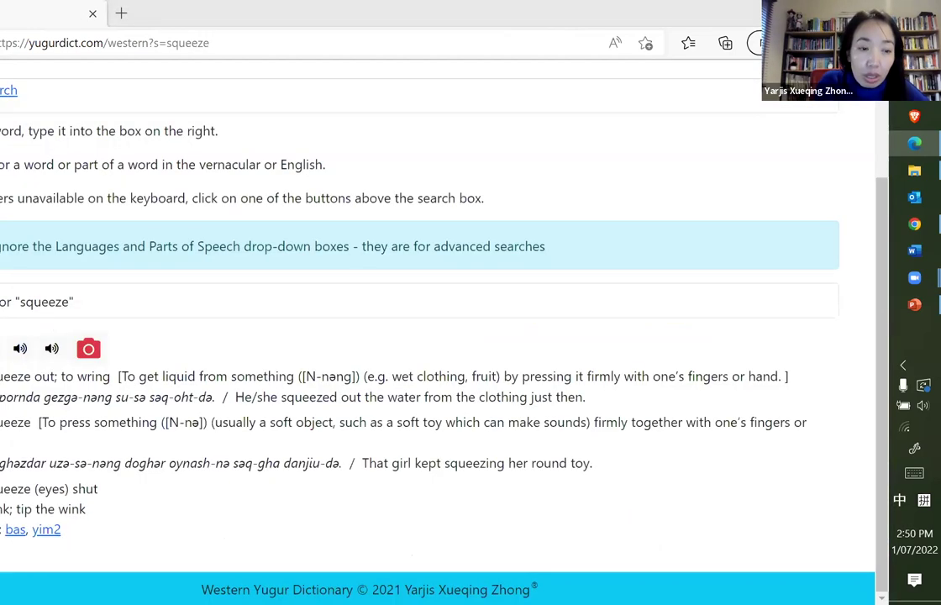
{"action": "key", "text": "shift"}
{"action": "left_click", "coordinate": [2, 348]}
{"action": "key", "text": "shift"}
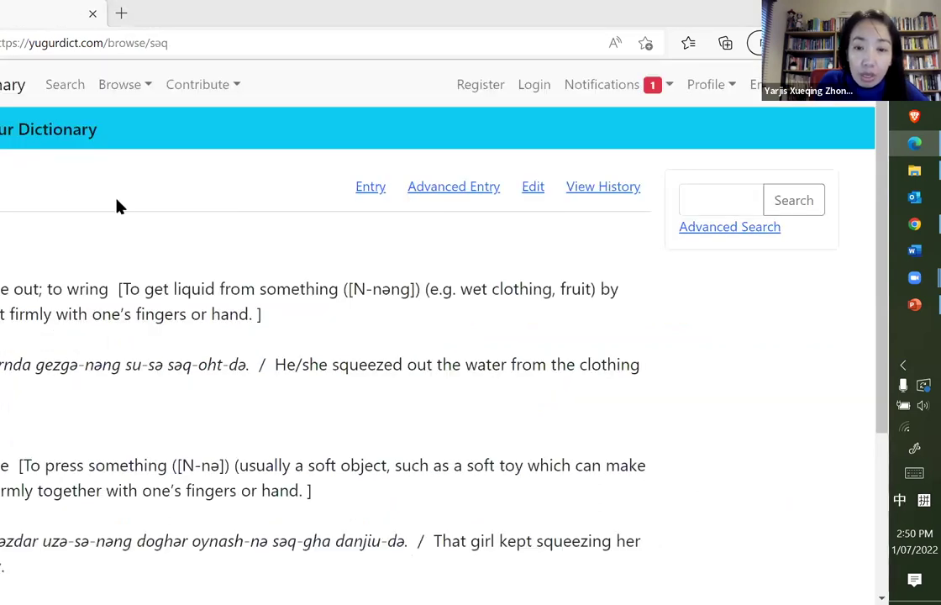
{"action": "left_click", "coordinate": [529, 188]}
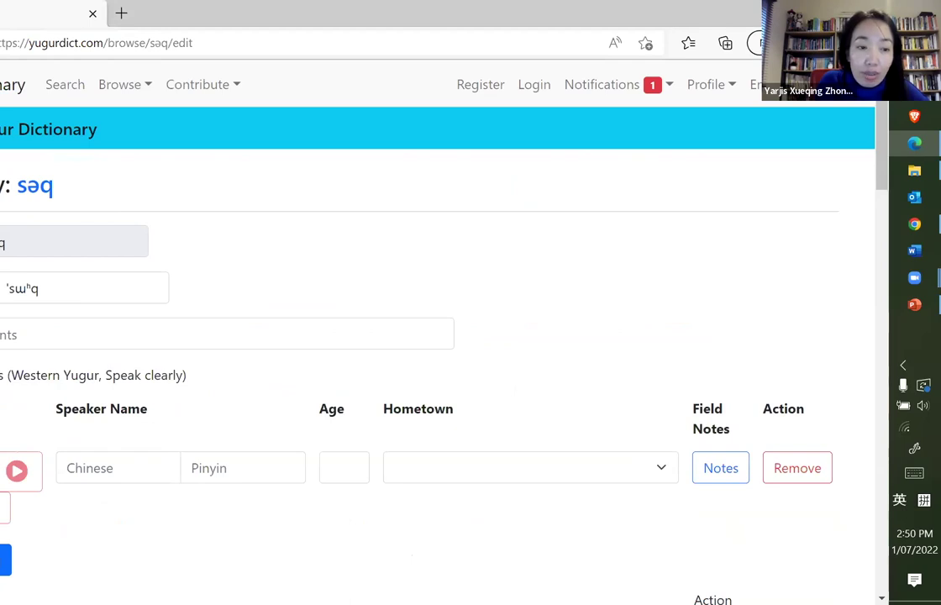
Load the audio file 039.star from the Desktop as the word recording of səq and play it back
{"action": "scroll", "coordinate": [437, 336], "scroll_direction": "down", "scroll_amount": 1}
{"action": "key", "text": "shift"}
{"action": "scroll", "coordinate": [437, 336], "scroll_direction": "down", "scroll_amount": 1}
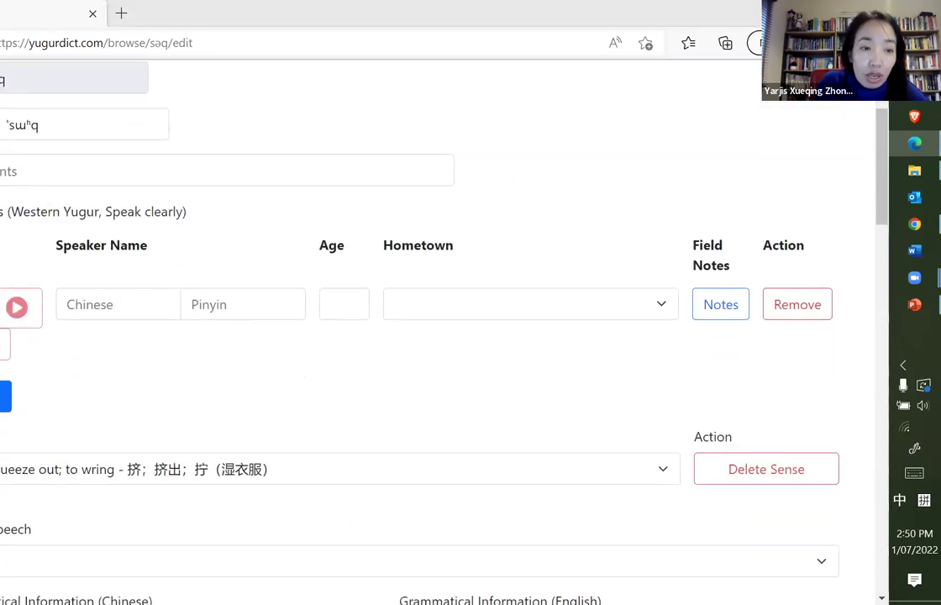
{"action": "scroll", "coordinate": [57, 277], "scroll_direction": "down", "scroll_amount": 1}
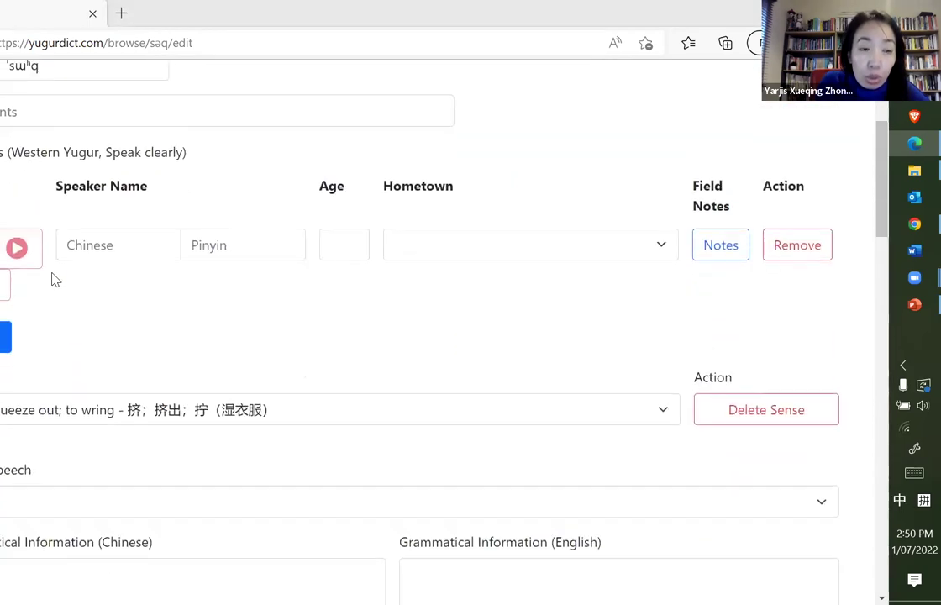
{"action": "scroll", "coordinate": [57, 279], "scroll_direction": "up", "scroll_amount": 1}
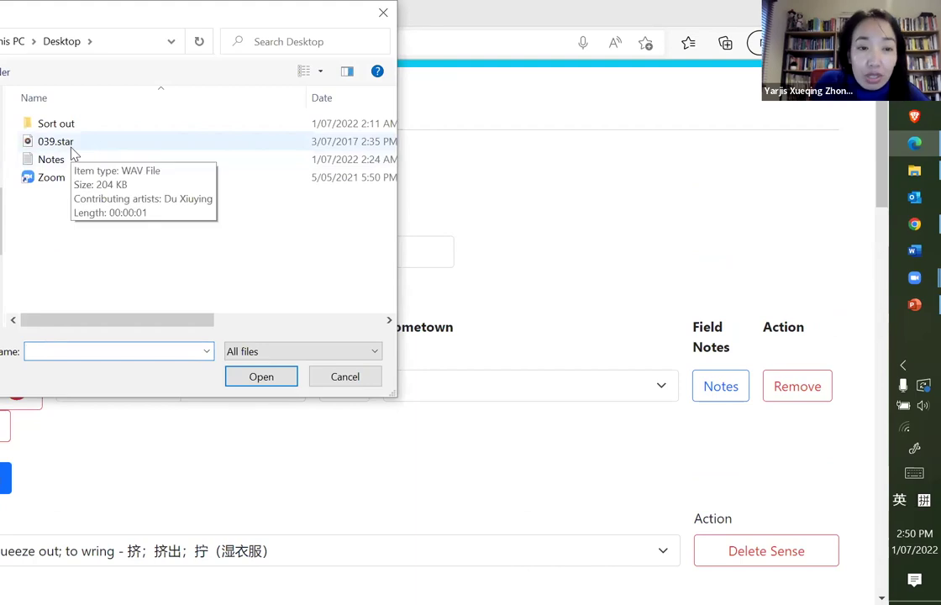
{"action": "left_click", "coordinate": [63, 150]}
{"action": "double_click", "coordinate": [63, 150]}
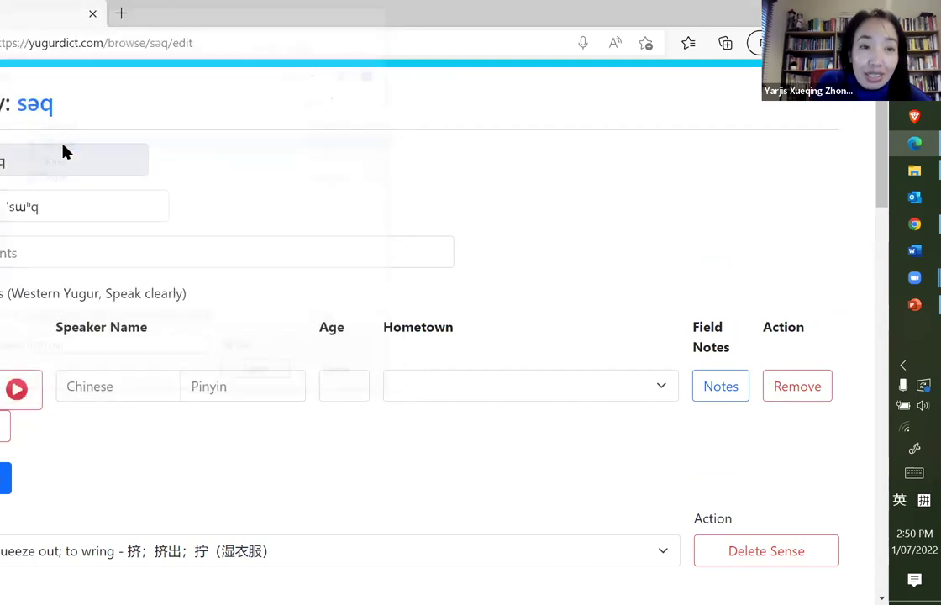
{"action": "left_click", "coordinate": [19, 387]}
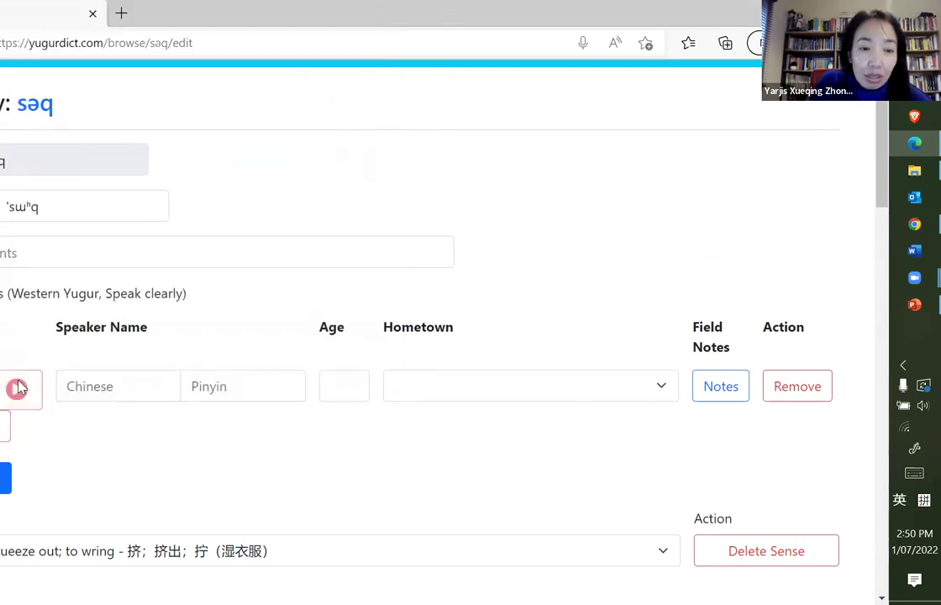
{"action": "left_click", "coordinate": [19, 388]}
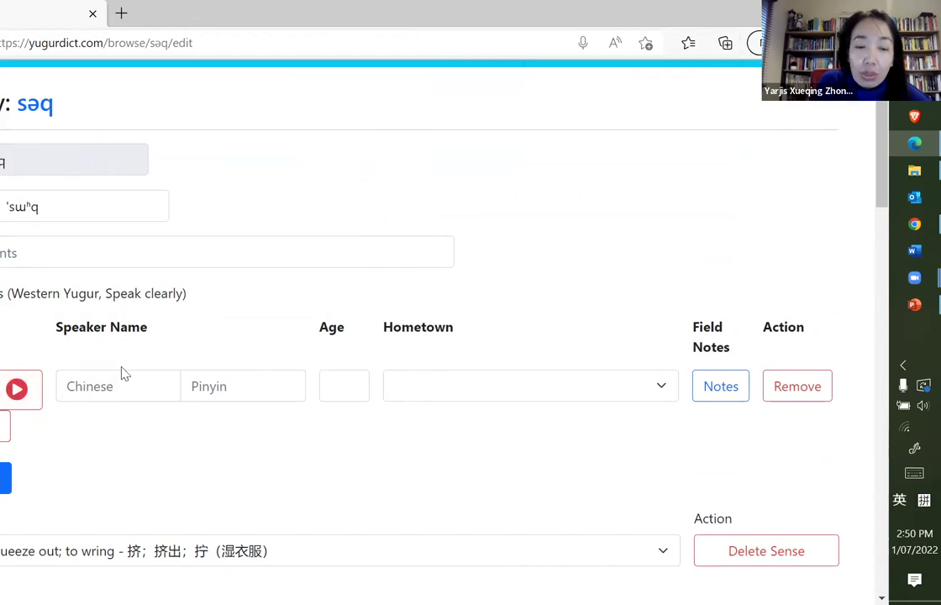
Examine the speaker name fields, the hometown choices and the Chinese and English field notes form of the word recording
{"action": "scroll", "coordinate": [152, 345], "scroll_direction": "up", "scroll_amount": 1}
{"action": "scroll", "coordinate": [151, 341], "scroll_direction": "down", "scroll_amount": 1}
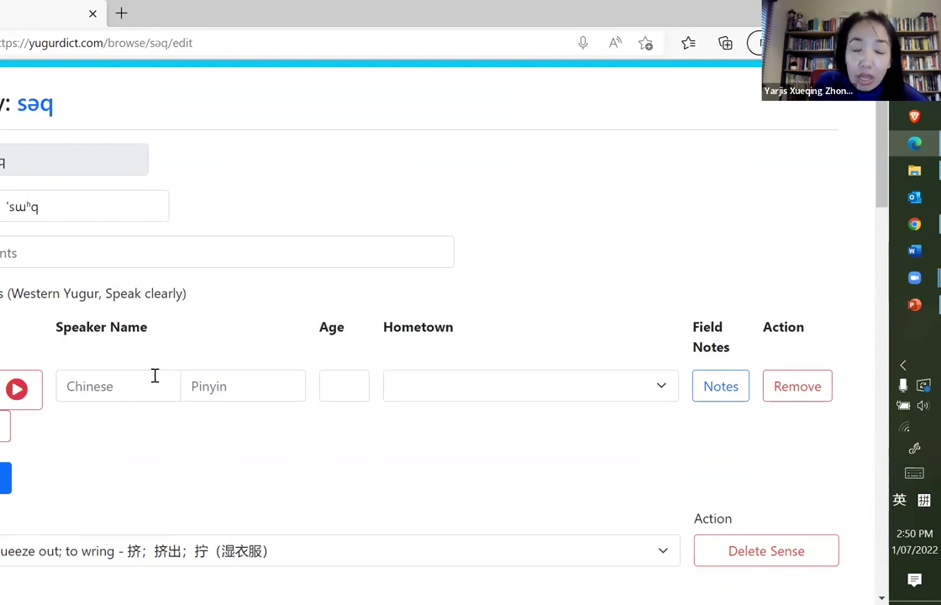
{"action": "scroll", "coordinate": [121, 370], "scroll_direction": "down", "scroll_amount": 1}
{"action": "scroll", "coordinate": [122, 370], "scroll_direction": "up", "scroll_amount": 1}
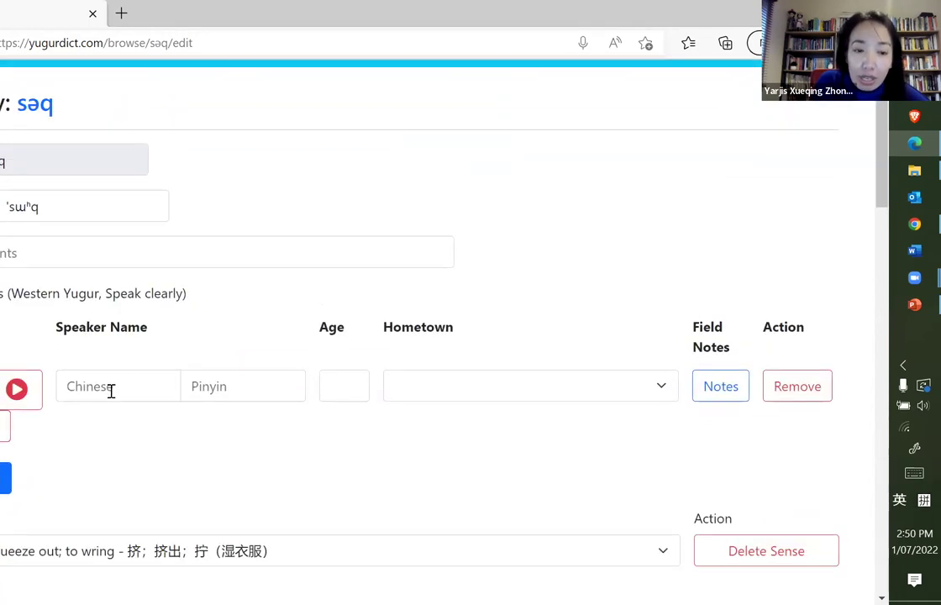
{"action": "scroll", "coordinate": [110, 391], "scroll_direction": "up", "scroll_amount": 1}
{"action": "scroll", "coordinate": [110, 391], "scroll_direction": "down", "scroll_amount": 1}
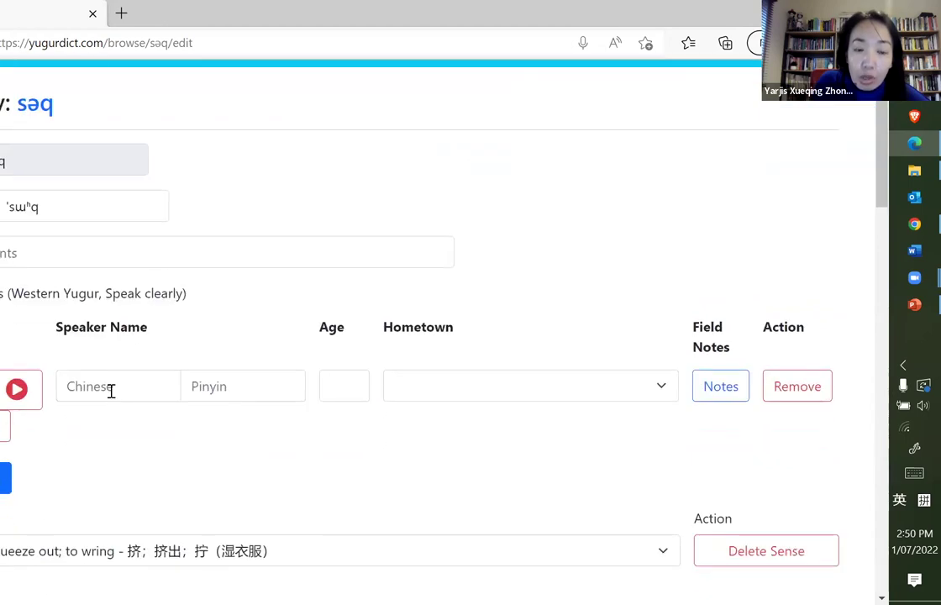
{"action": "left_click", "coordinate": [110, 389]}
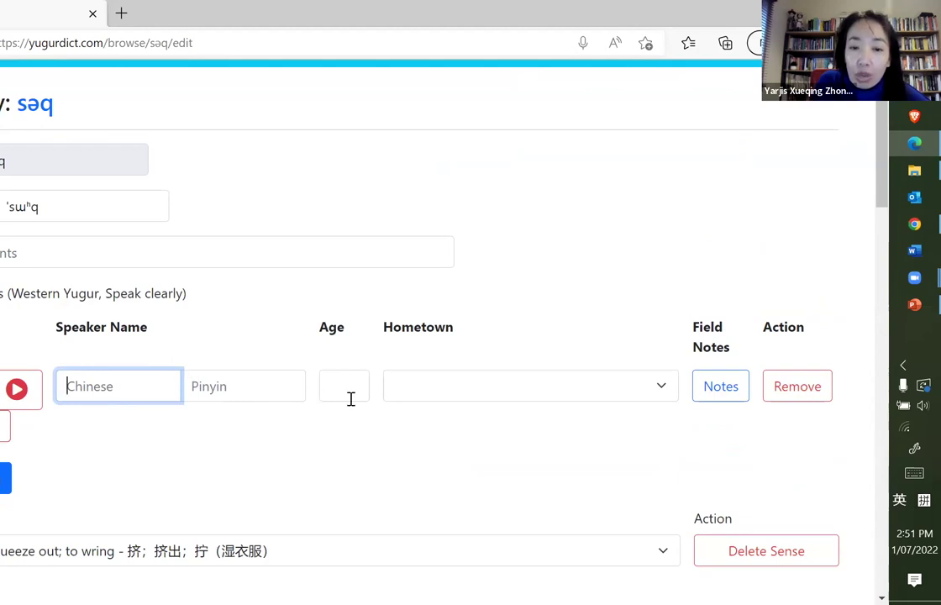
{"action": "left_click", "coordinate": [426, 386]}
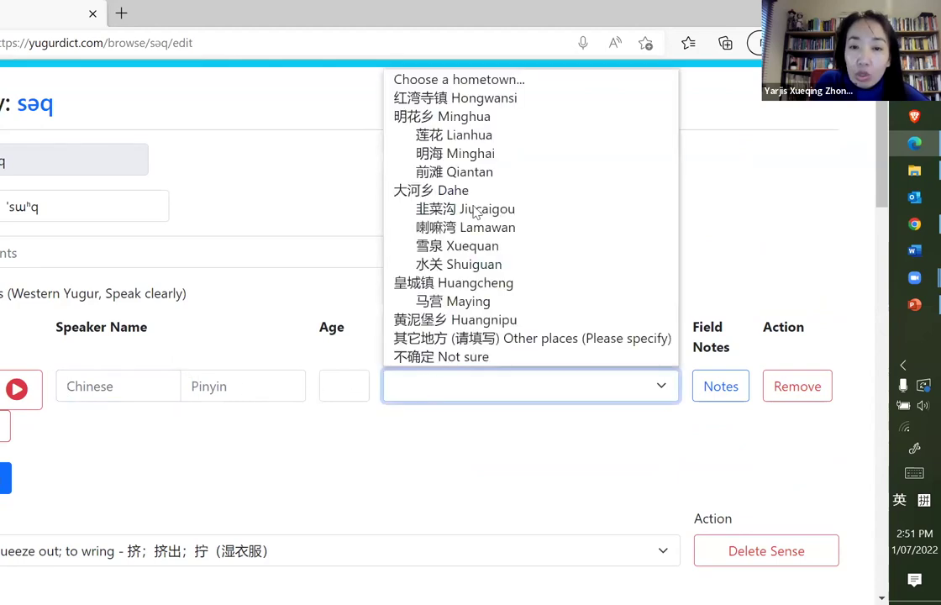
{"action": "left_click", "coordinate": [350, 462]}
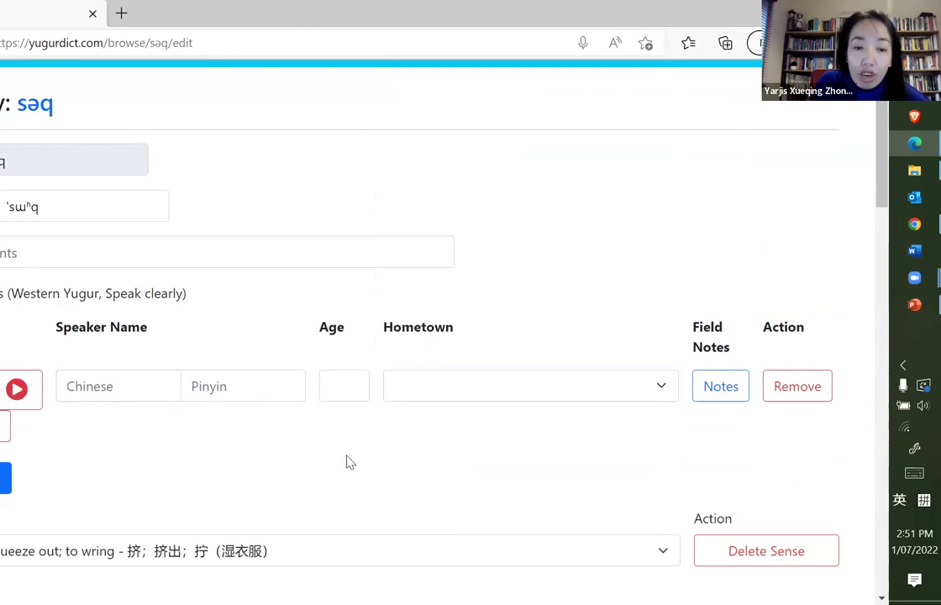
{"action": "left_click", "coordinate": [707, 392]}
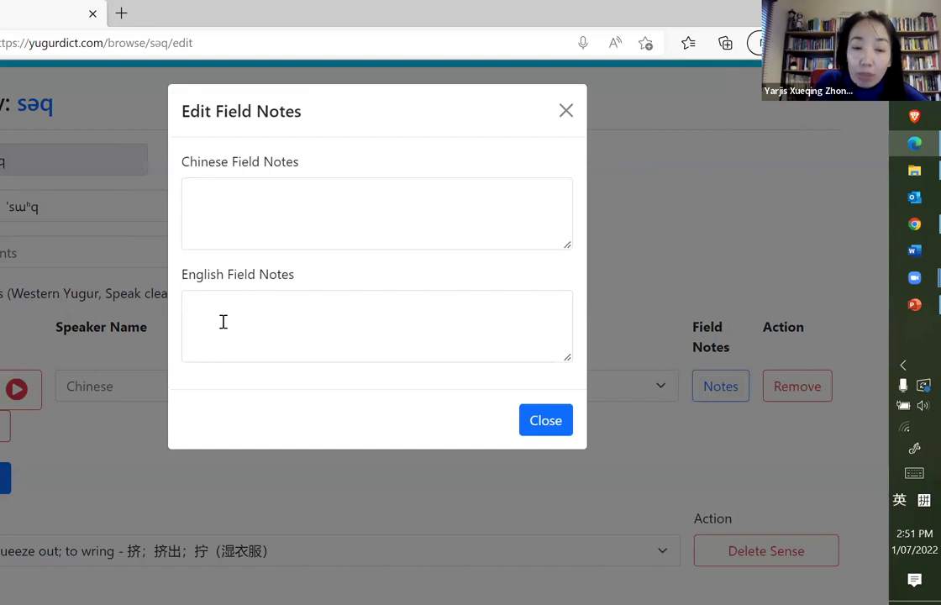
{"action": "left_click", "coordinate": [3, 306]}
Add a second, empty recording row to the word recordings of səq
{"action": "scroll", "coordinate": [416, 355], "scroll_direction": "down", "scroll_amount": 2}
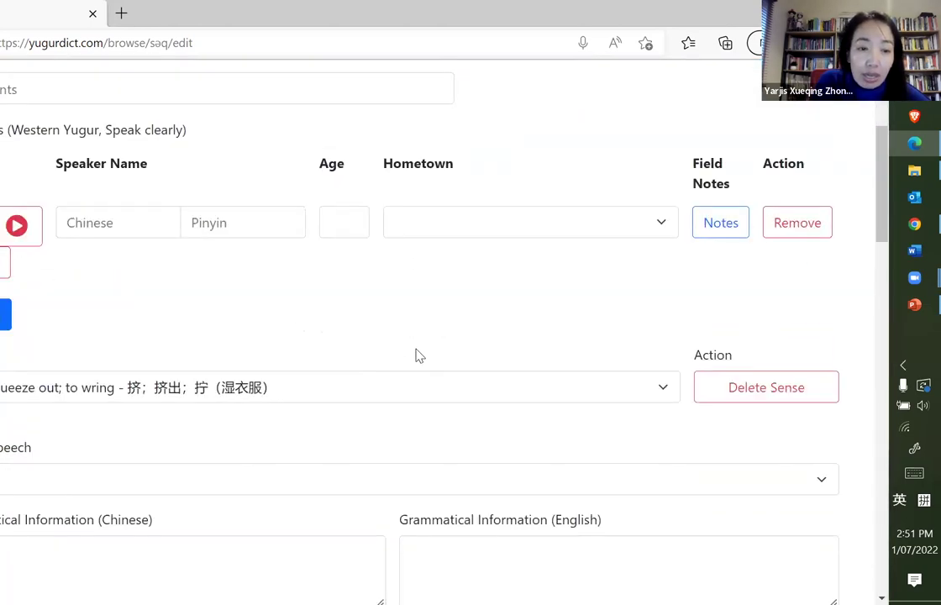
{"action": "scroll", "coordinate": [416, 355], "scroll_direction": "down", "scroll_amount": 1}
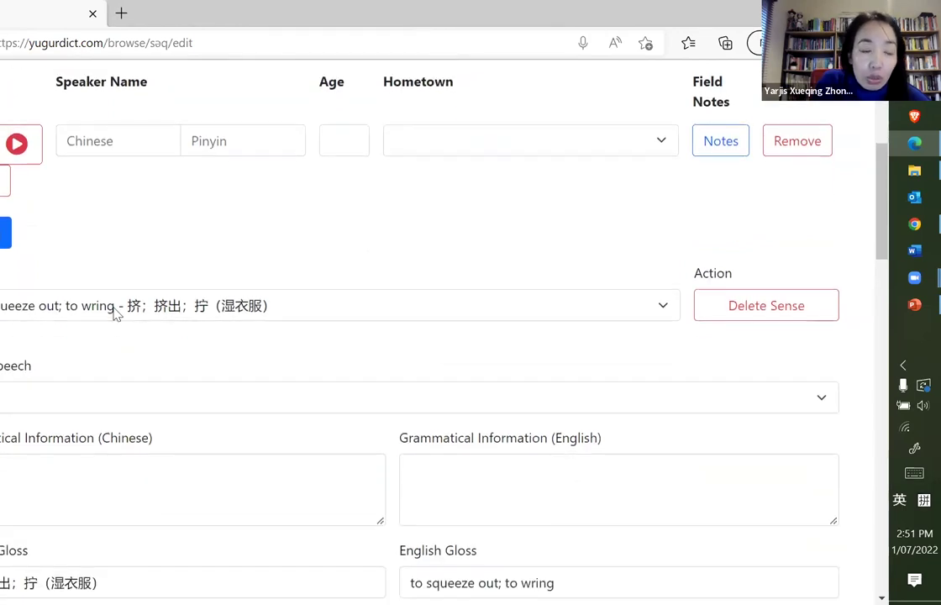
{"action": "left_click", "coordinate": [5, 232]}
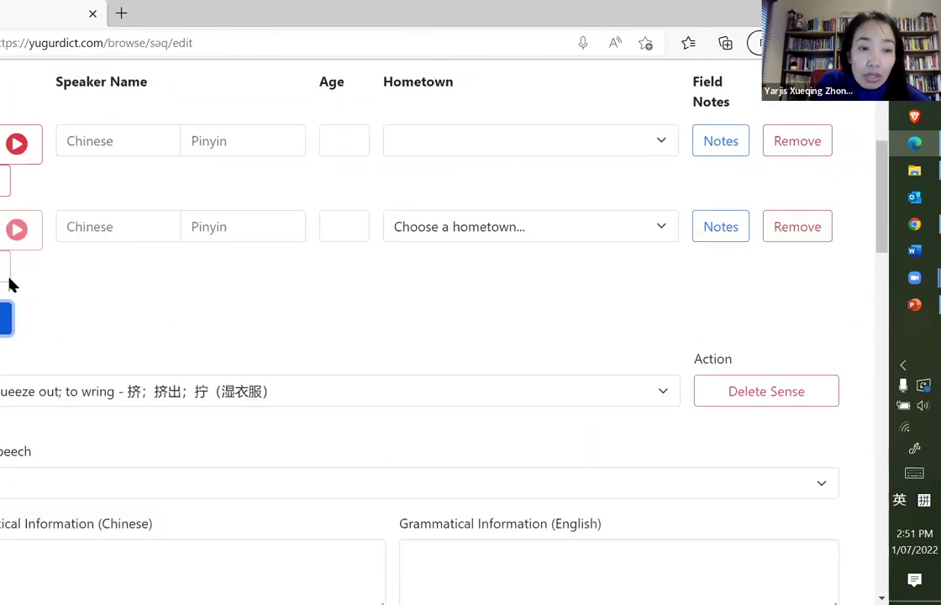
Review the part of speech, grammatical information, gloss, definition, name and image fields of the sense "to squeeze out; to wring"
{"action": "scroll", "coordinate": [11, 285], "scroll_direction": "down", "scroll_amount": 1}
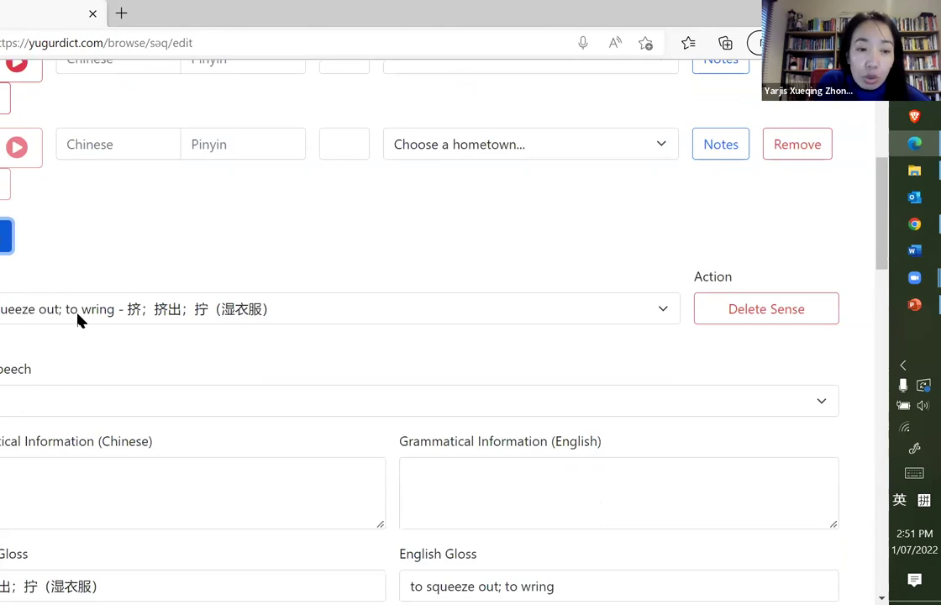
{"action": "scroll", "coordinate": [99, 318], "scroll_direction": "down", "scroll_amount": 1}
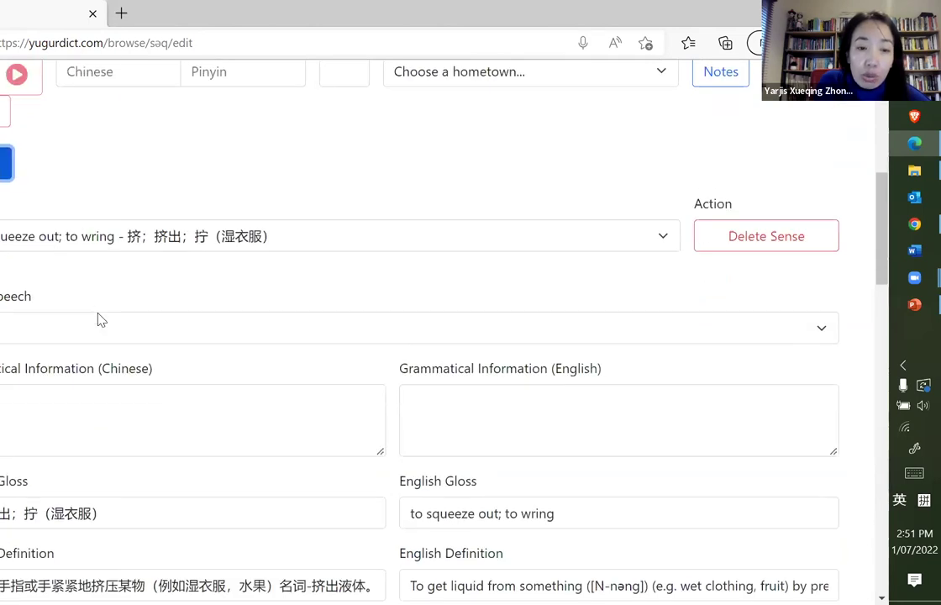
{"action": "scroll", "coordinate": [122, 253], "scroll_direction": "down", "scroll_amount": 1}
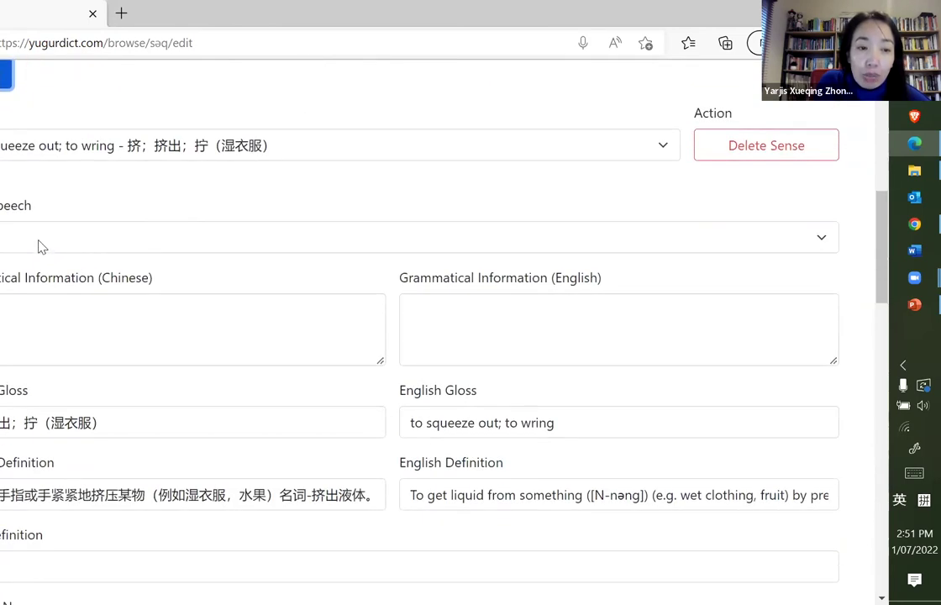
{"action": "scroll", "coordinate": [71, 294], "scroll_direction": "down", "scroll_amount": 1}
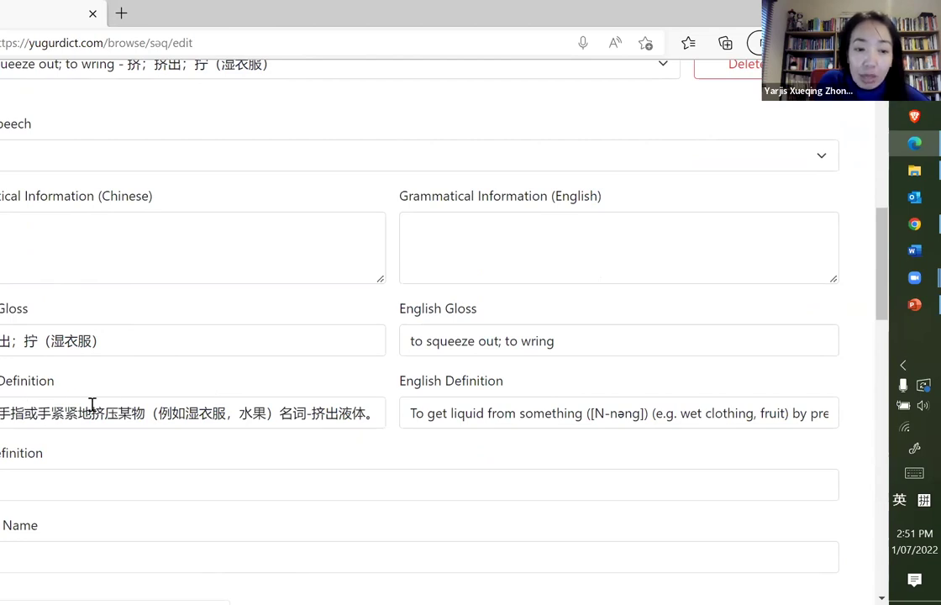
{"action": "left_click_drag", "start_coordinate": [427, 413], "coordinate": [745, 412]}
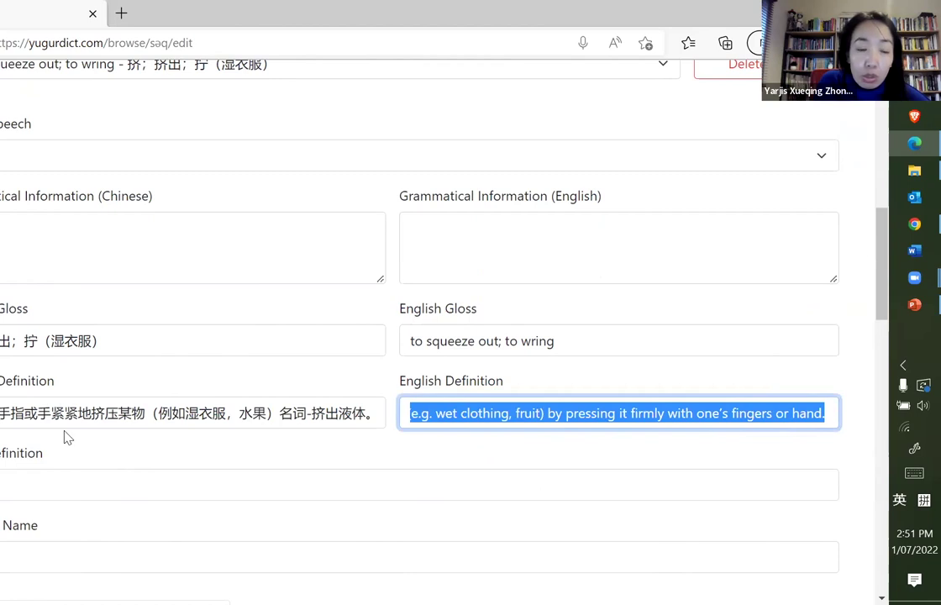
{"action": "scroll", "coordinate": [54, 430], "scroll_direction": "down", "scroll_amount": 1}
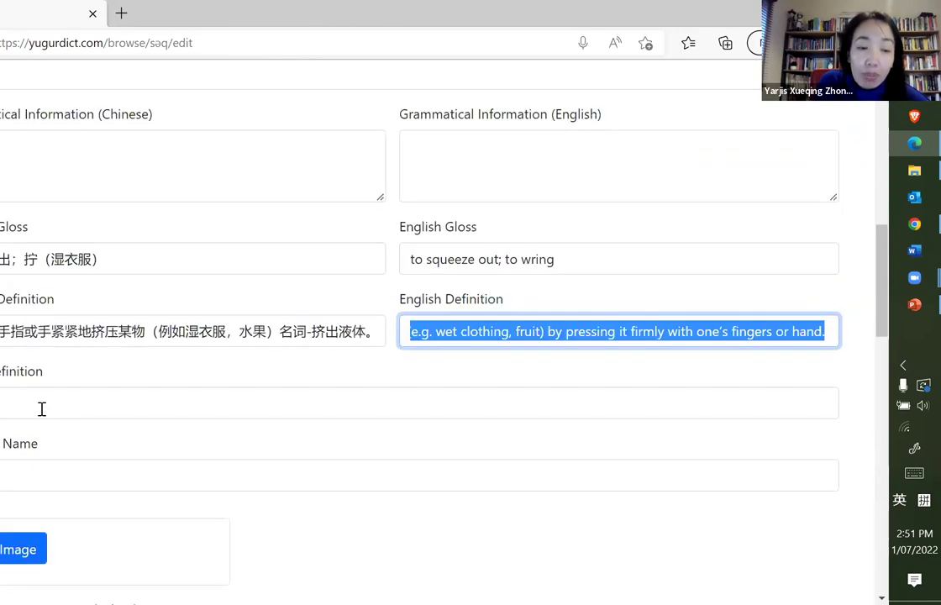
{"action": "left_click", "coordinate": [33, 409]}
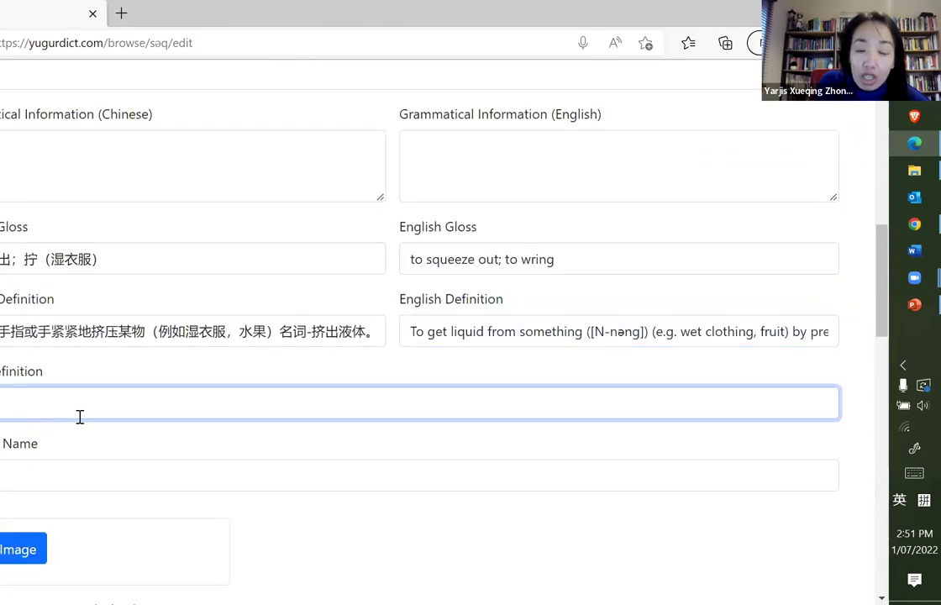
{"action": "scroll", "coordinate": [76, 419], "scroll_direction": "down", "scroll_amount": 1}
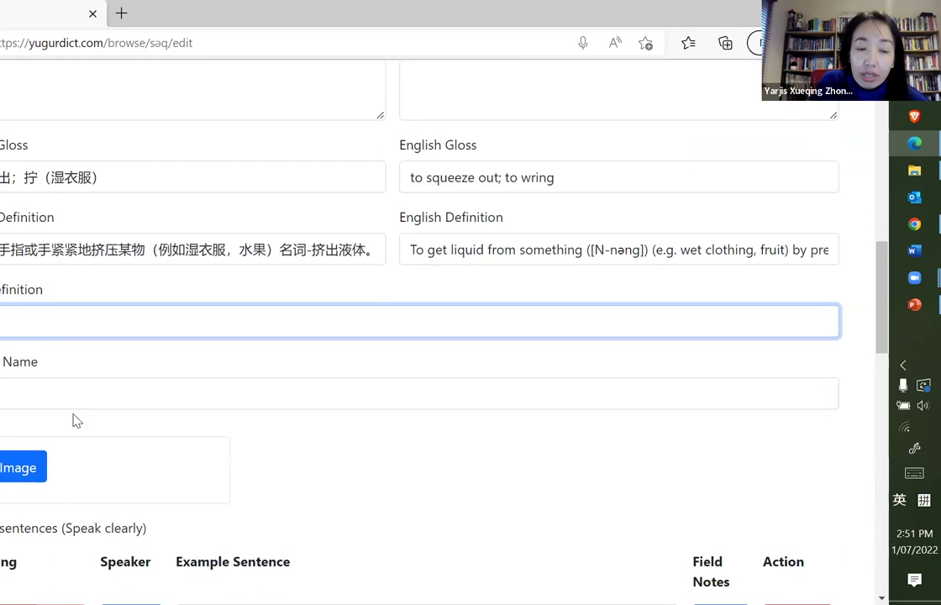
{"action": "left_click", "coordinate": [31, 390]}
{"action": "scroll", "coordinate": [265, 407], "scroll_direction": "down", "scroll_amount": 1}
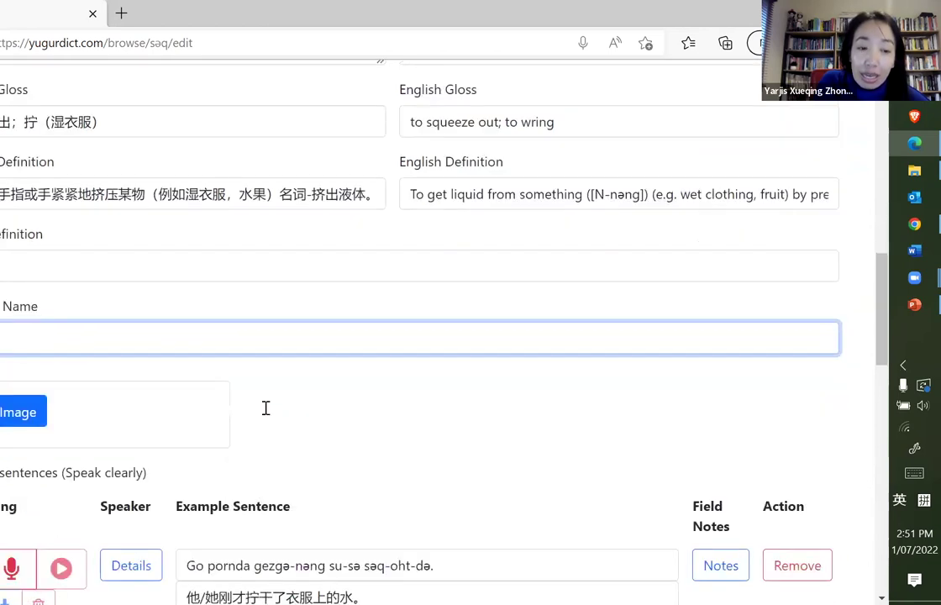
Record audio for the first example sentence of the sense and add a second, empty example row
{"action": "left_click", "coordinate": [31, 387]}
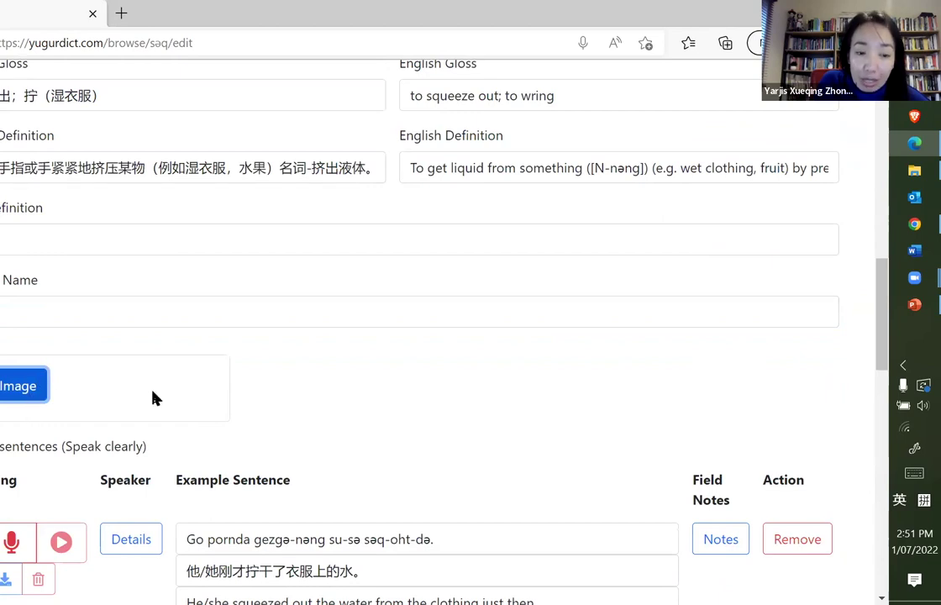
{"action": "scroll", "coordinate": [153, 397], "scroll_direction": "down", "scroll_amount": 2}
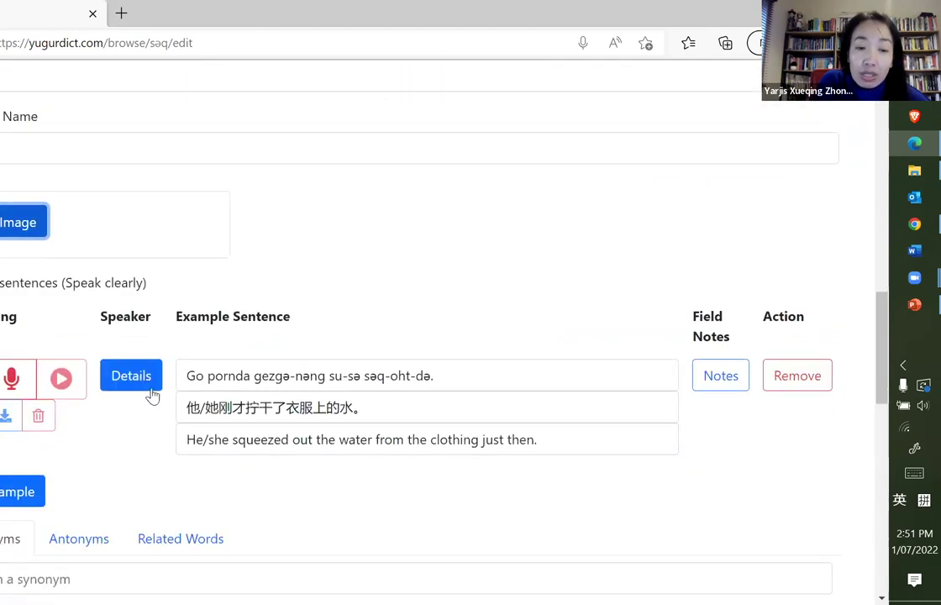
{"action": "left_click", "coordinate": [30, 382]}
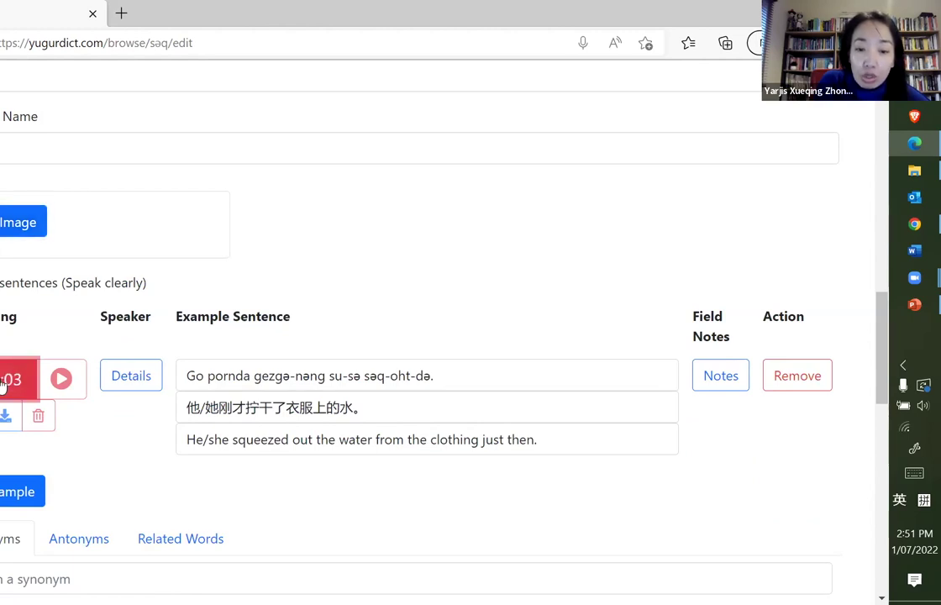
{"action": "left_click", "coordinate": [4, 382]}
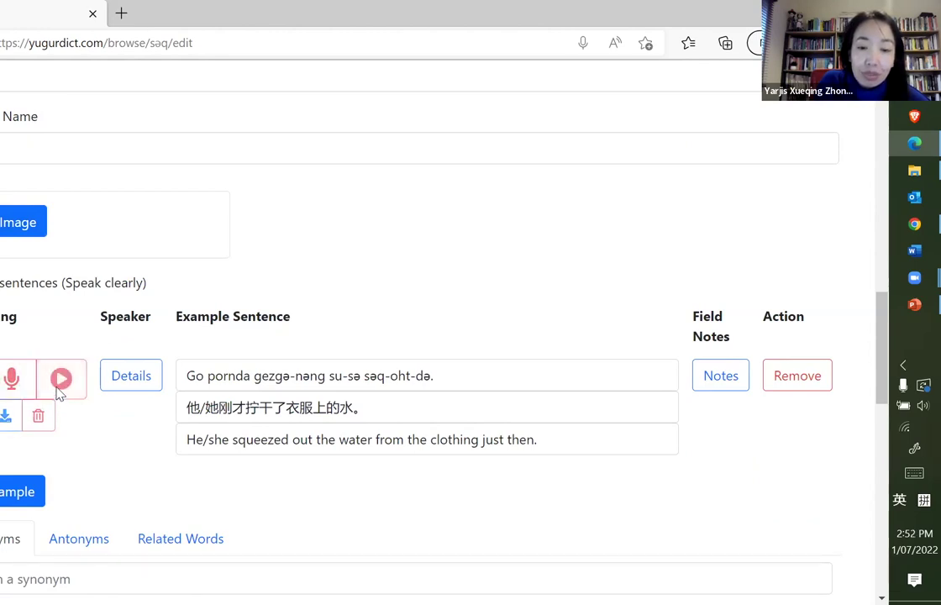
{"action": "scroll", "coordinate": [57, 433], "scroll_direction": "down", "scroll_amount": 1}
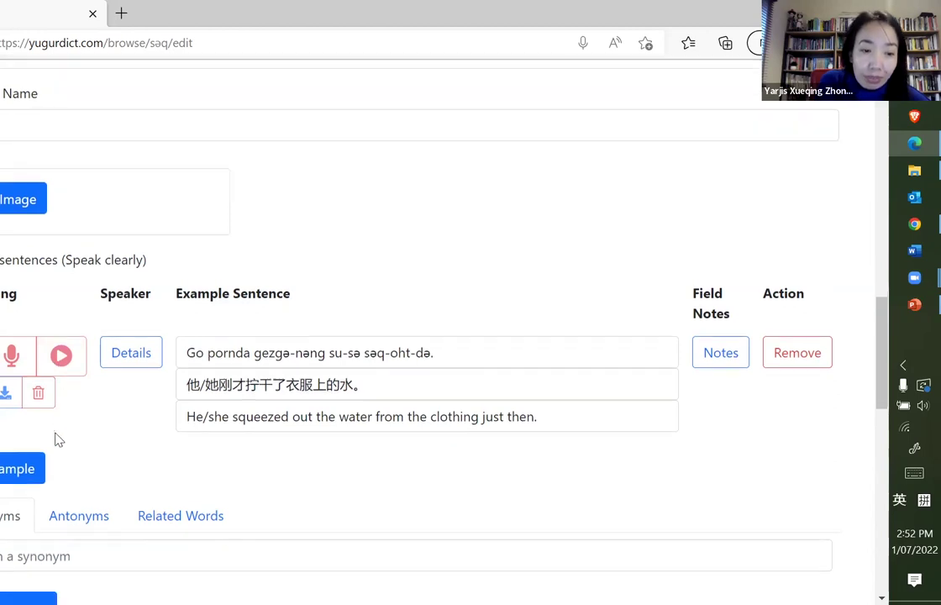
{"action": "left_click", "coordinate": [17, 412]}
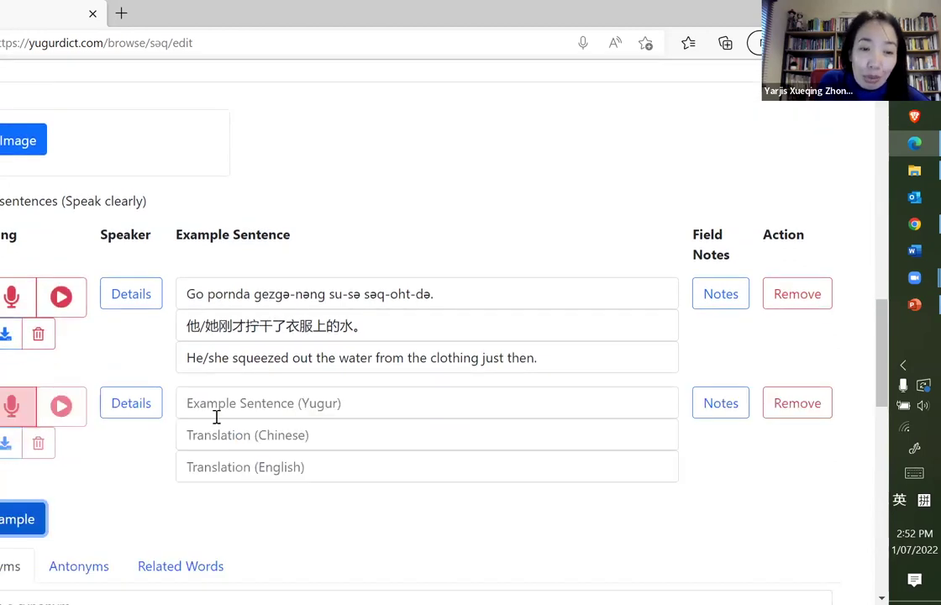
Add the word meaning "to press; to press (down); to push (down)" as a synonym of the sense
{"action": "scroll", "coordinate": [216, 416], "scroll_direction": "down", "scroll_amount": 2}
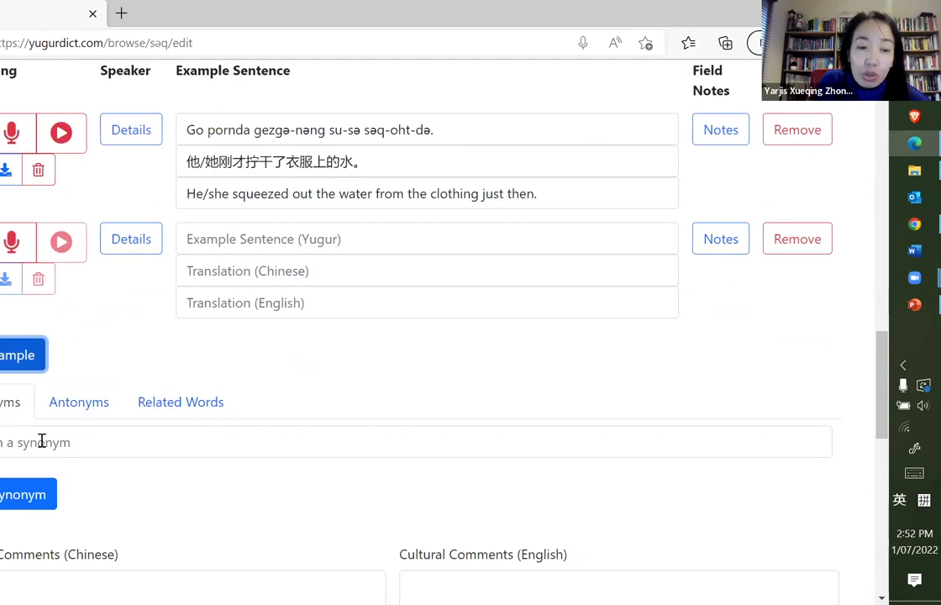
{"action": "scroll", "coordinate": [39, 438], "scroll_direction": "down", "scroll_amount": 1}
{"action": "left_click", "coordinate": [44, 360]}
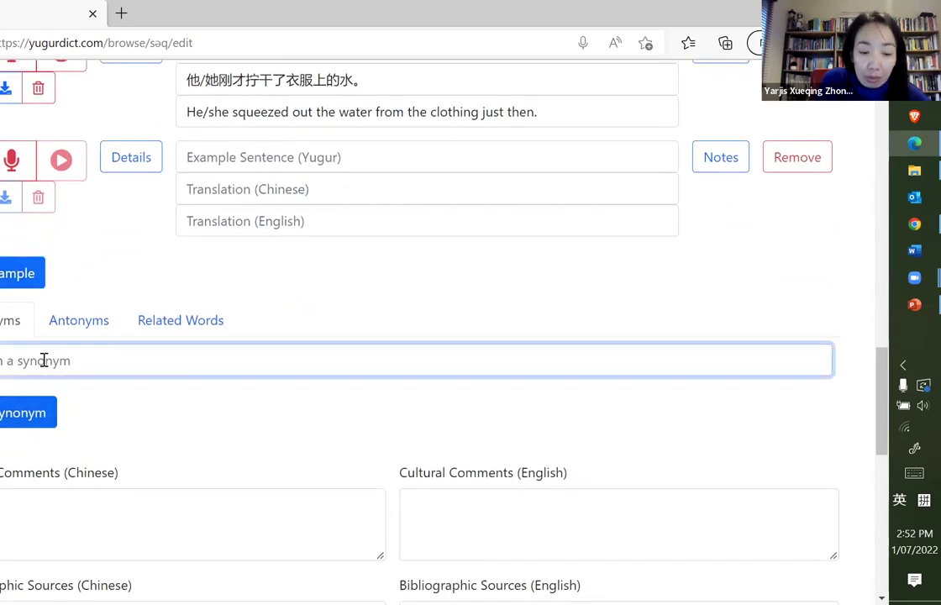
{"action": "type", "text": "a"}
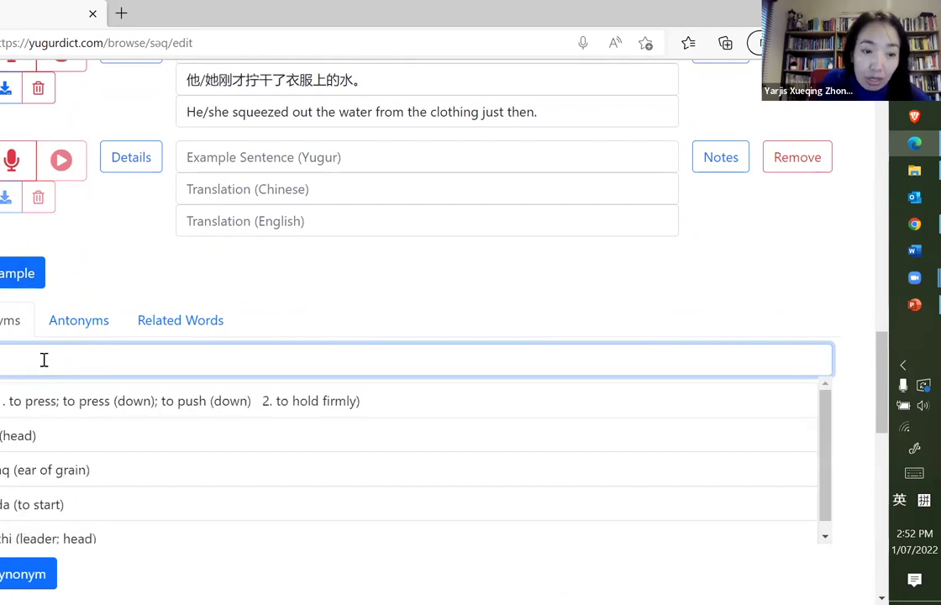
{"action": "left_click", "coordinate": [8, 400]}
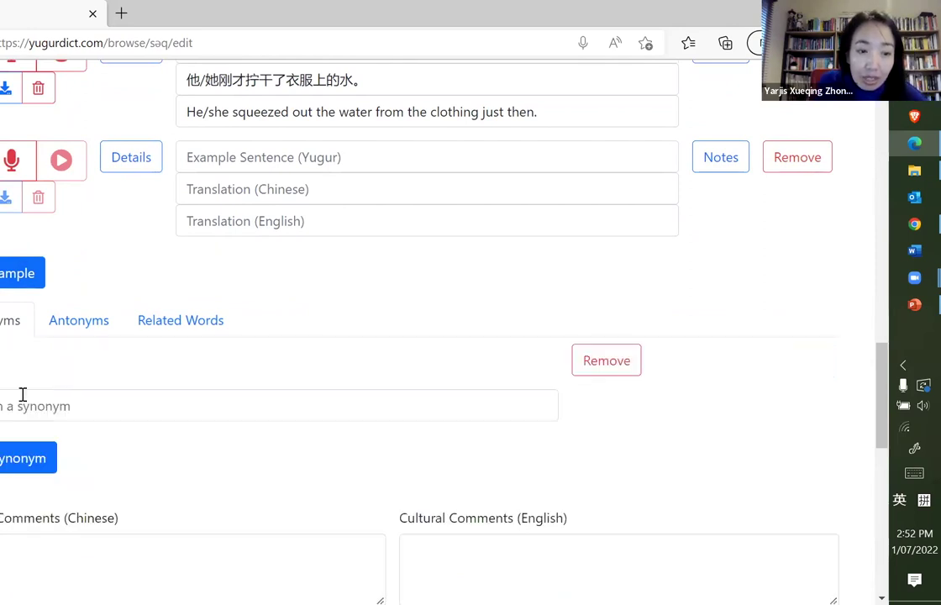
Check the antonyms section and add the word meaning "to shut; to close" as a related word of the sense
{"action": "left_click", "coordinate": [91, 326]}
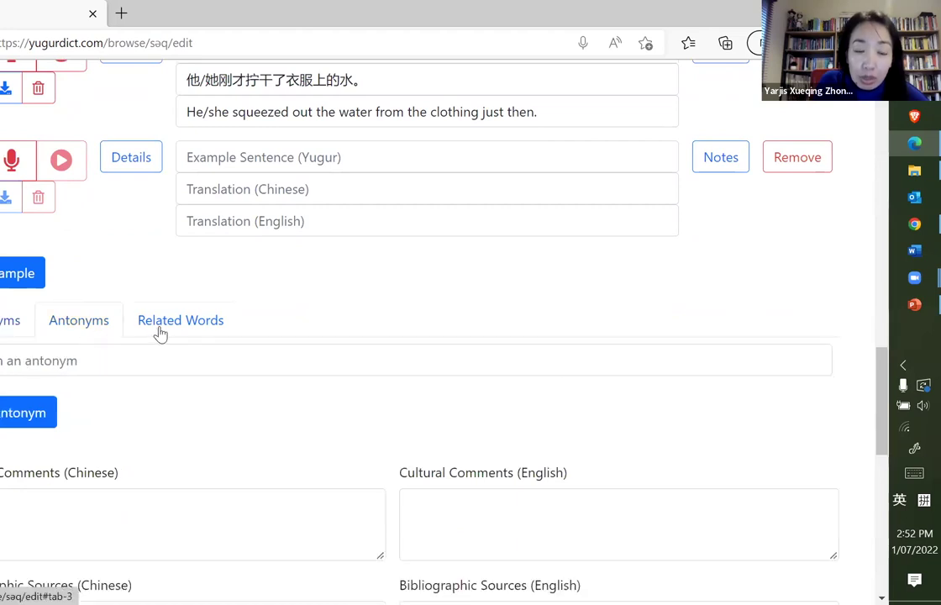
{"action": "left_click", "coordinate": [160, 333]}
{"action": "left_click", "coordinate": [105, 357]}
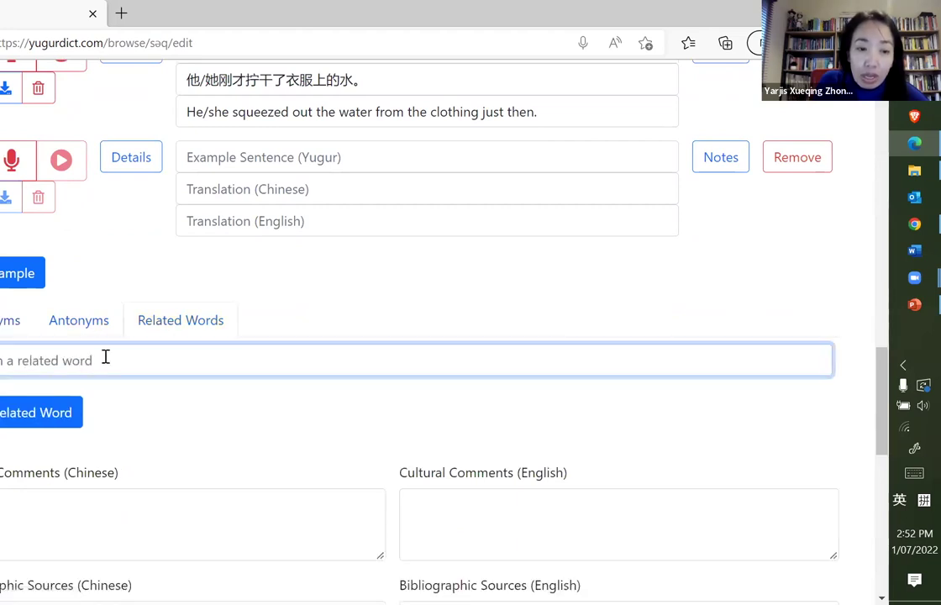
{"action": "left_click", "coordinate": [106, 356]}
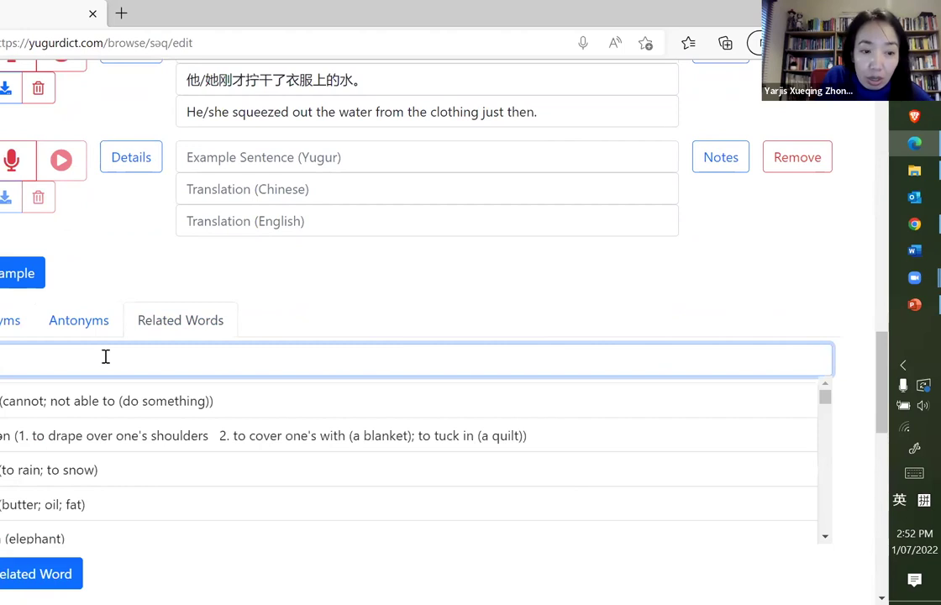
{"action": "type", "text": "em"}
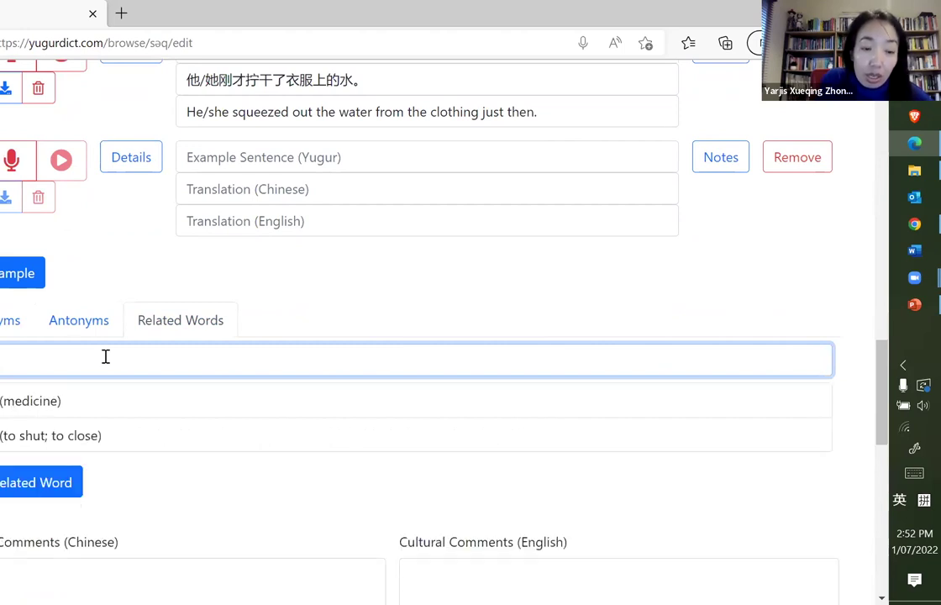
{"action": "left_click", "coordinate": [28, 433]}
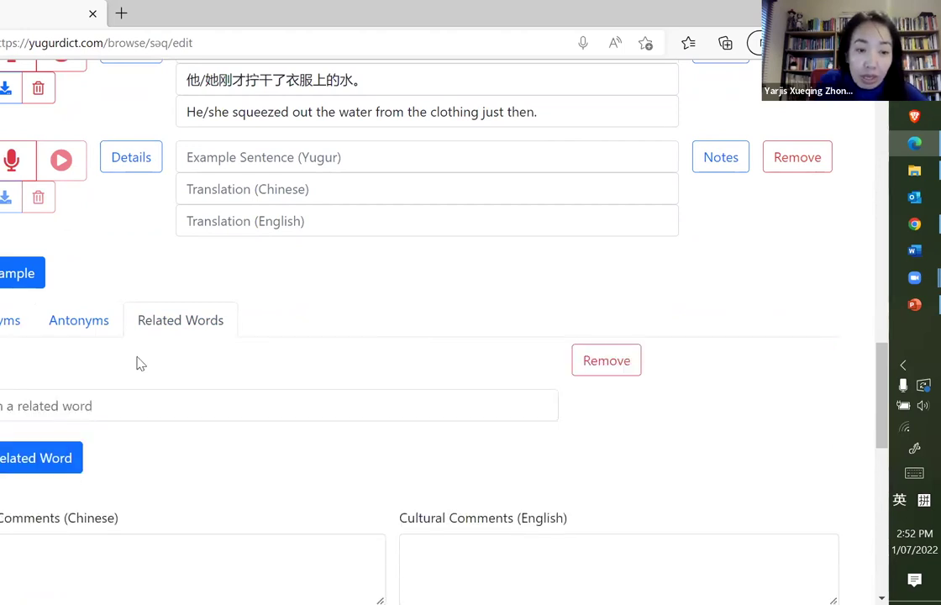
Review the cultural comments, bibliographic sources, etymology and general comments fields through to the end of the editing form
{"action": "scroll", "coordinate": [143, 363], "scroll_direction": "down", "scroll_amount": 3}
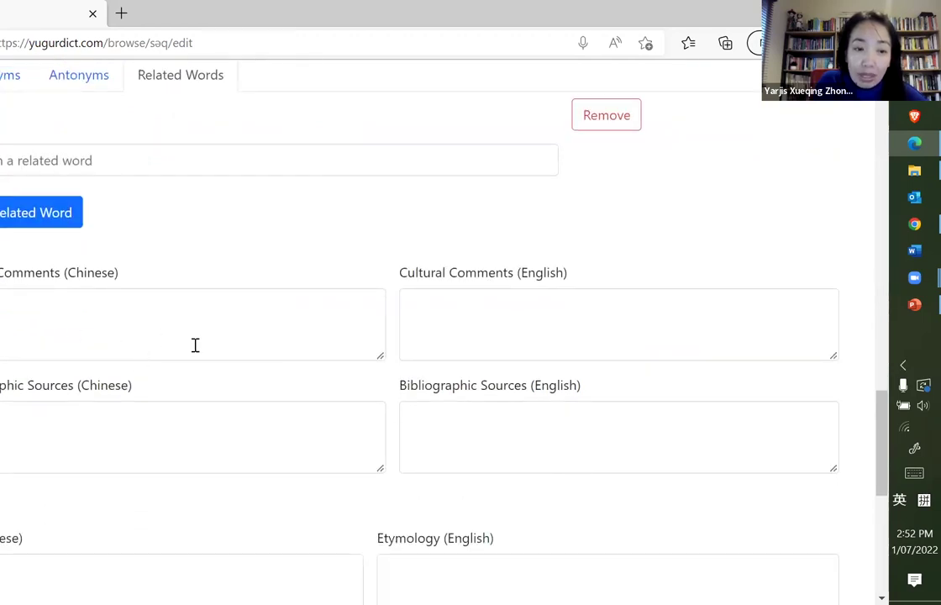
{"action": "scroll", "coordinate": [197, 352], "scroll_direction": "down", "scroll_amount": 2}
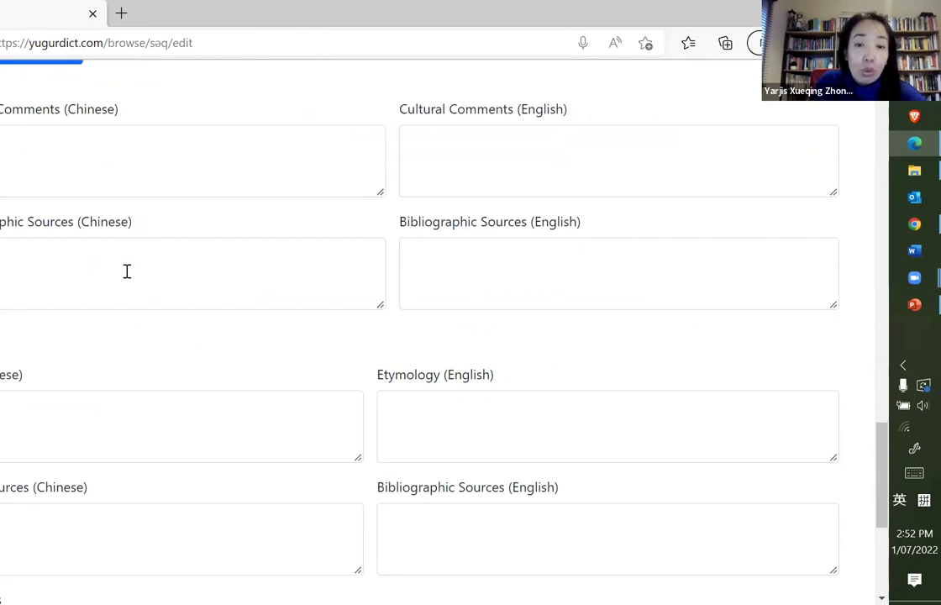
{"action": "scroll", "coordinate": [115, 279], "scroll_direction": "down", "scroll_amount": 1}
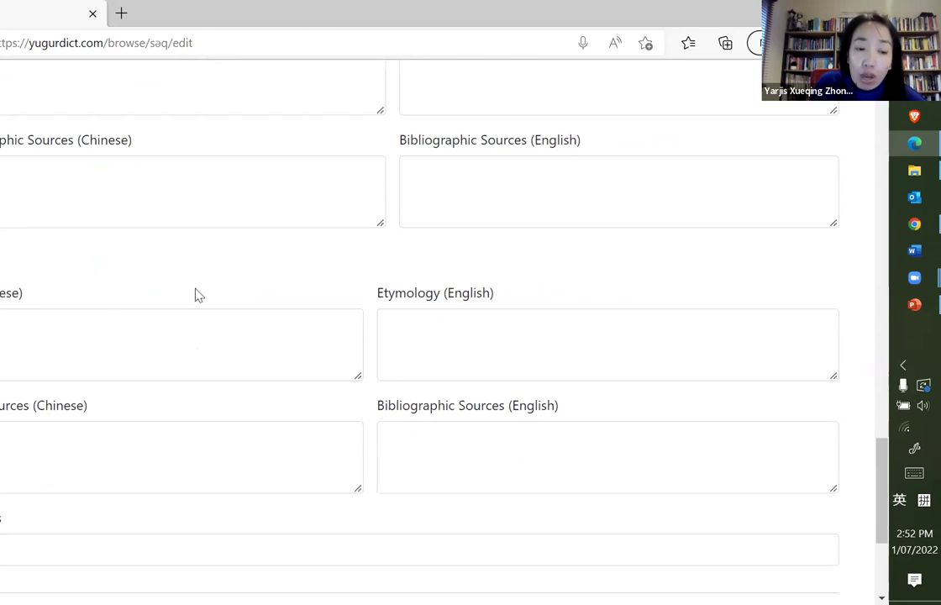
{"action": "left_click", "coordinate": [63, 192]}
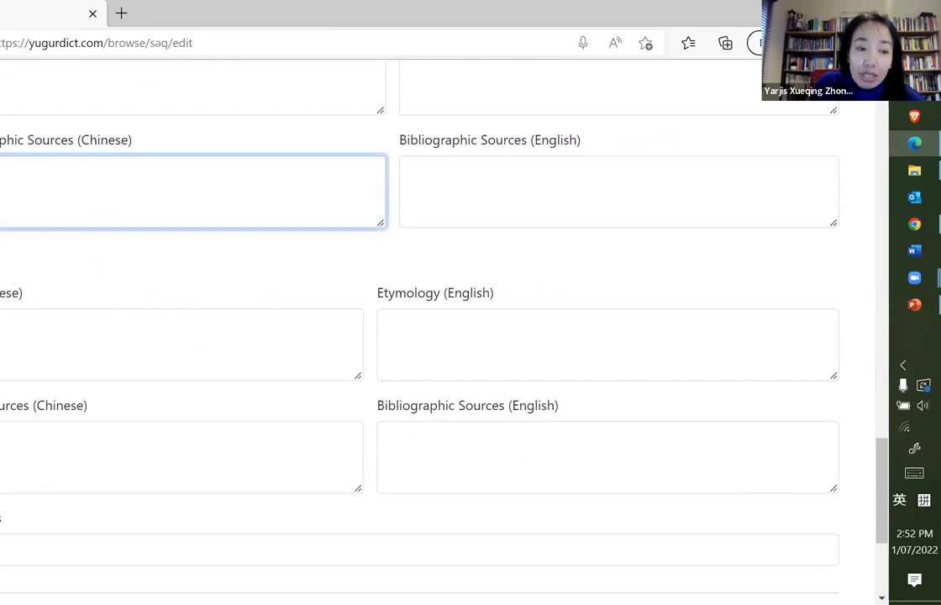
{"action": "left_click", "coordinate": [181, 457]}
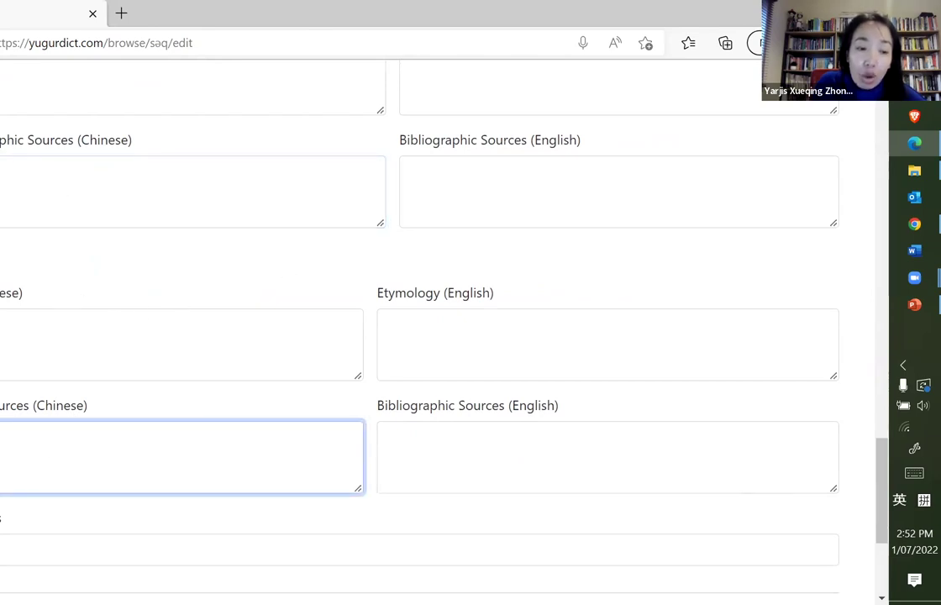
{"action": "scroll", "coordinate": [8, 387], "scroll_direction": "down", "scroll_amount": 2}
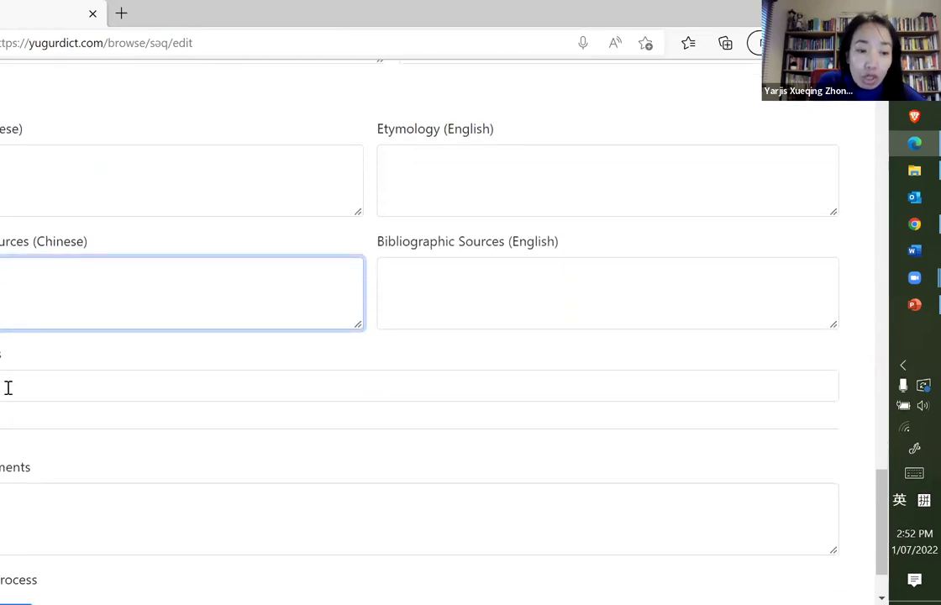
{"action": "scroll", "coordinate": [8, 387], "scroll_direction": "down", "scroll_amount": 1}
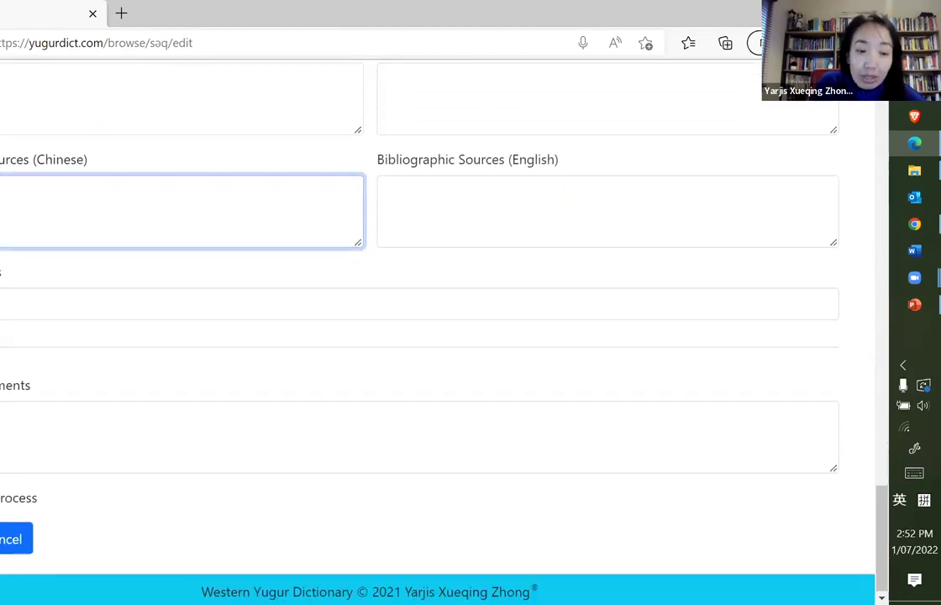
Go through the other senses of səq, including "to squeeze" and "to squeeze (eyes) shut", ending on the last option of the sense list
{"action": "scroll", "coordinate": [177, 448], "scroll_direction": "up", "scroll_amount": 10}
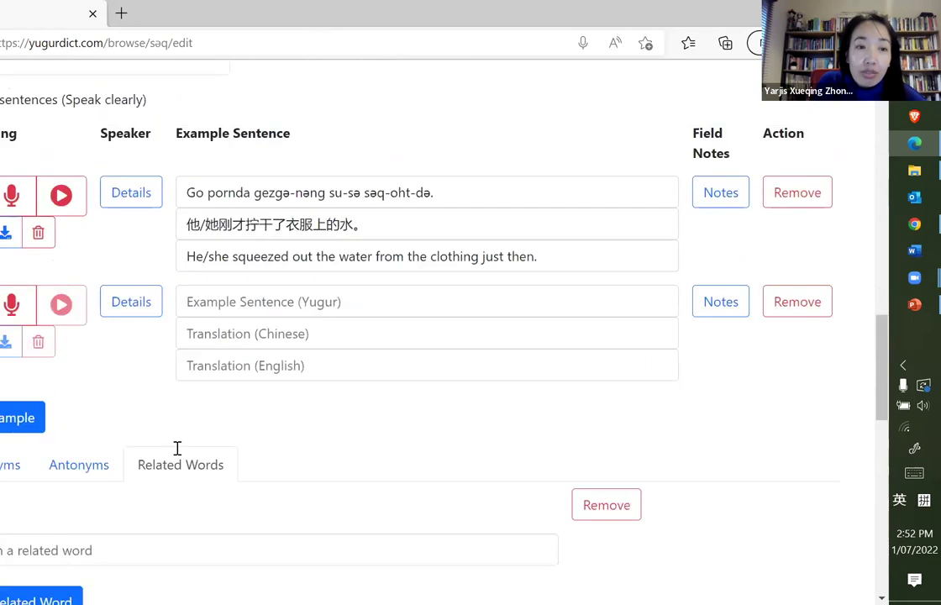
{"action": "scroll", "coordinate": [177, 447], "scroll_direction": "up", "scroll_amount": 8}
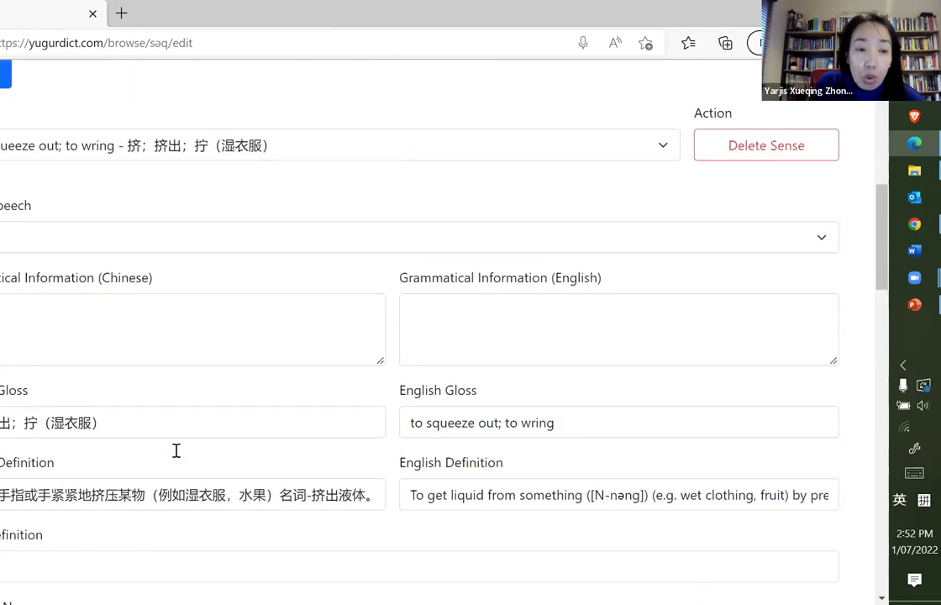
{"action": "scroll", "coordinate": [176, 450], "scroll_direction": "up", "scroll_amount": 2}
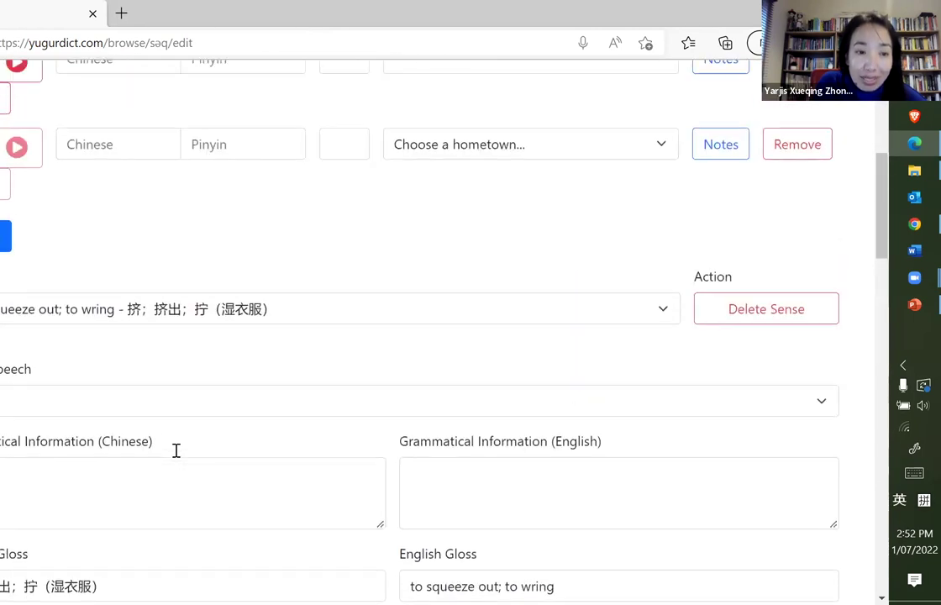
{"action": "left_click", "coordinate": [128, 312]}
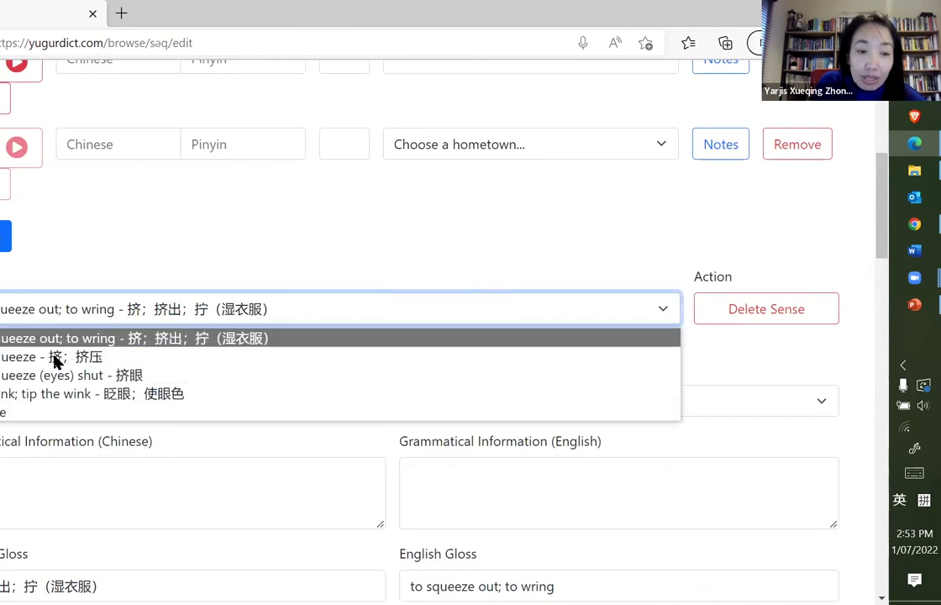
{"action": "left_click", "coordinate": [25, 363]}
{"action": "left_click", "coordinate": [43, 313]}
{"action": "left_click", "coordinate": [36, 375]}
{"action": "left_click", "coordinate": [25, 304]}
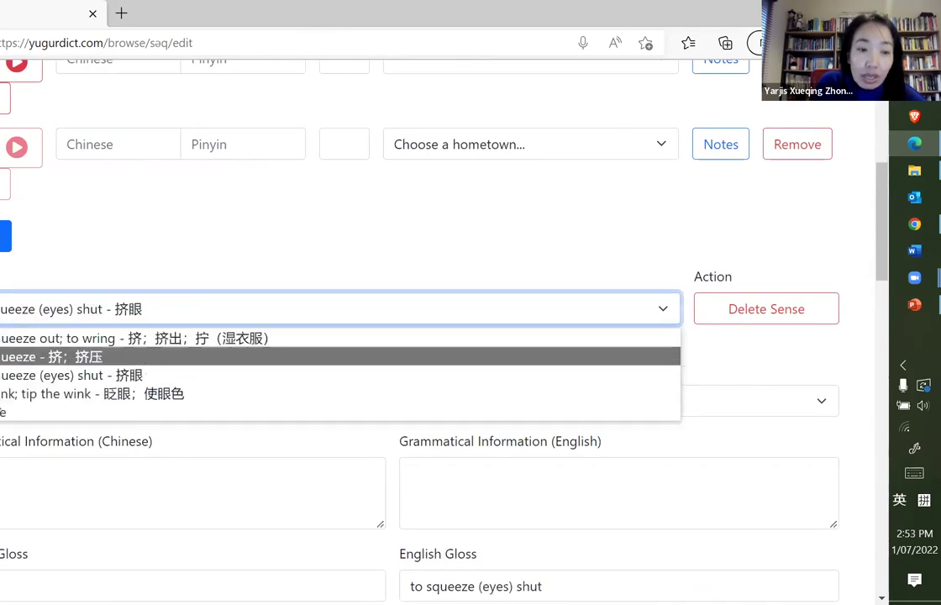
{"action": "left_click", "coordinate": [168, 412]}
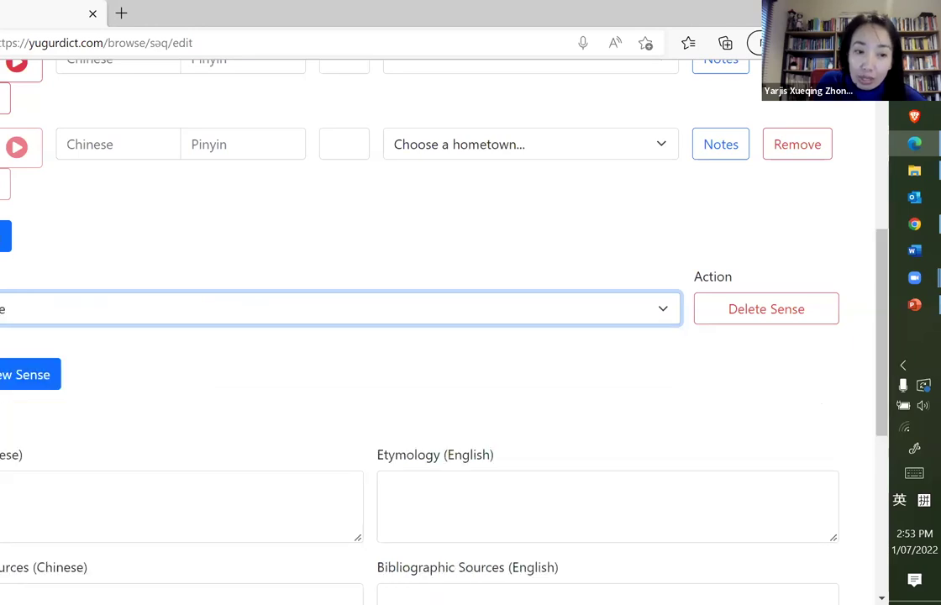
Leave the editing form of səq and go to the site's home page, yugurdict.com
{"action": "scroll", "coordinate": [262, 413], "scroll_direction": "up", "scroll_amount": 5}
{"action": "scroll", "coordinate": [262, 420], "scroll_direction": "up", "scroll_amount": 1}
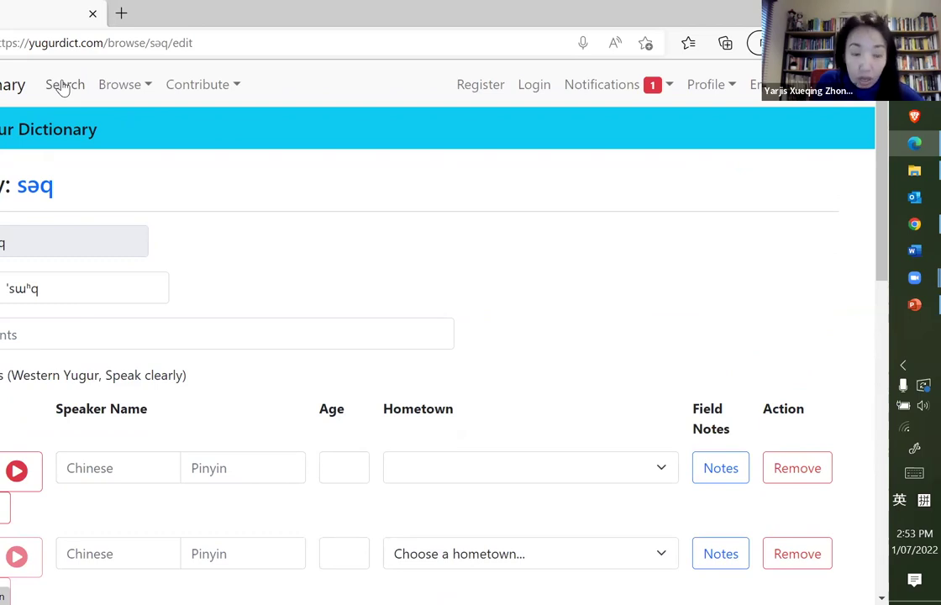
{"action": "left_click", "coordinate": [95, 42]}
{"action": "left_click", "coordinate": [108, 40]}
{"action": "left_click_drag", "start_coordinate": [107, 40], "coordinate": [356, 50]}
{"action": "key", "text": "BackSpace"}
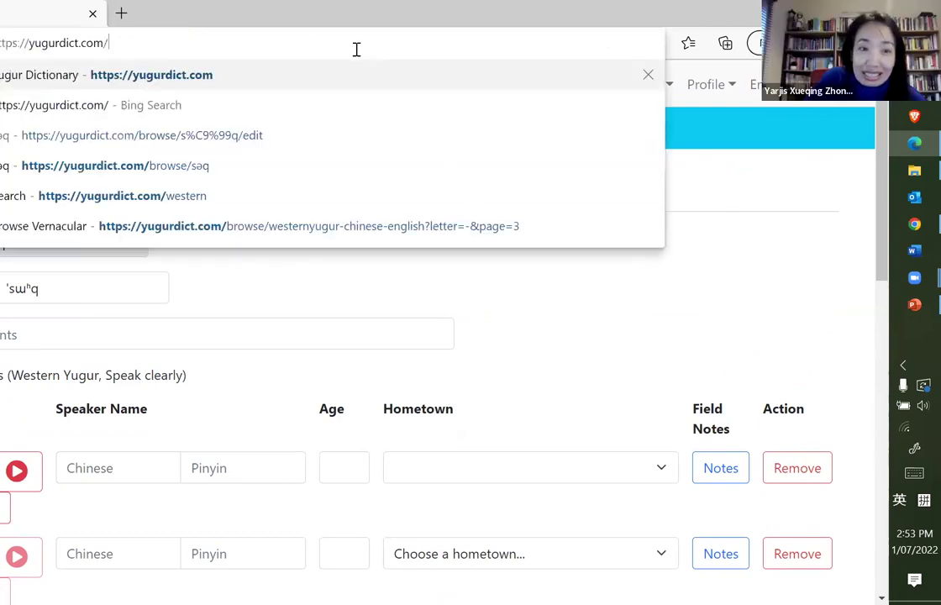
{"action": "key", "text": "Return"}
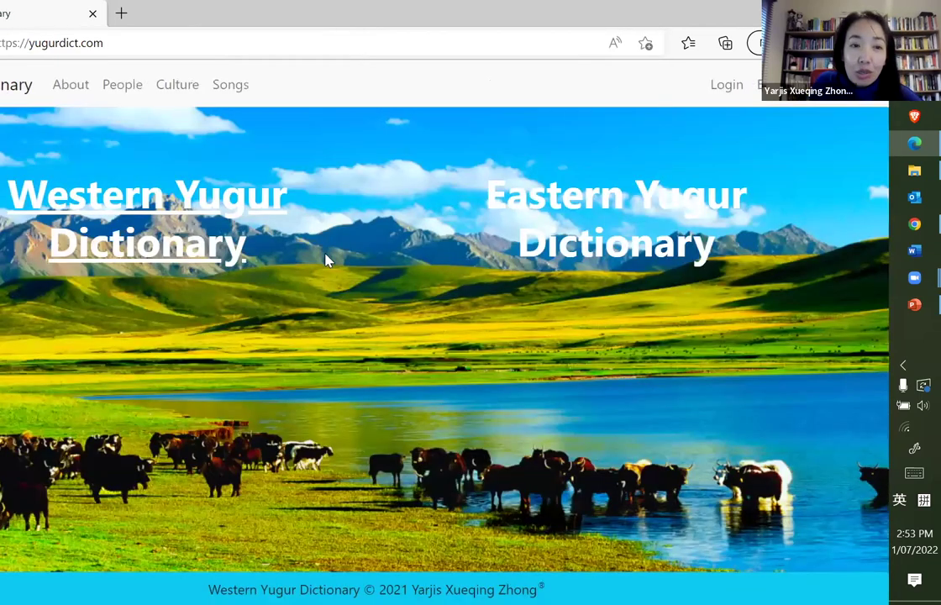
Open the About page and read the dictionary project description and acknowledgments
{"action": "left_click", "coordinate": [71, 89]}
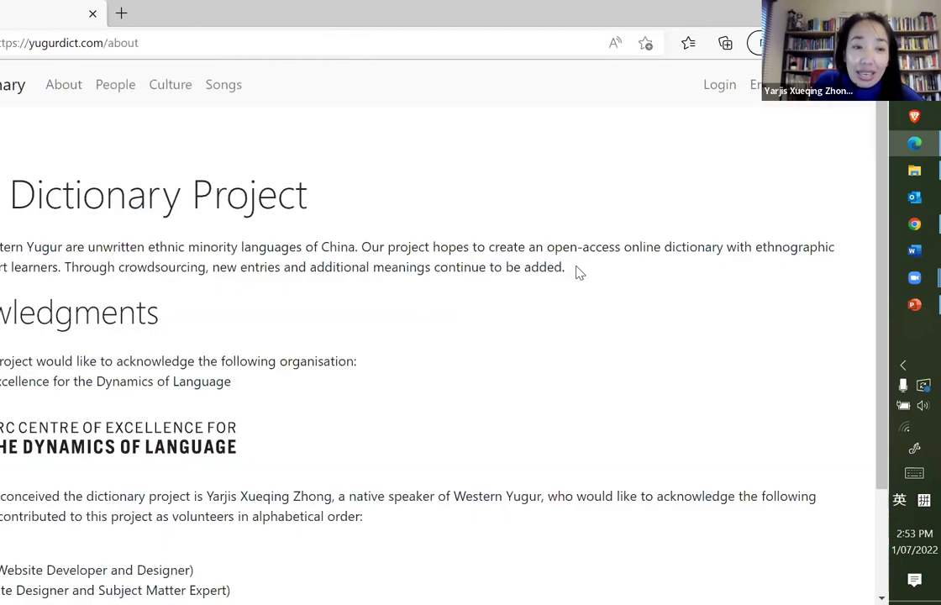
{"action": "scroll", "coordinate": [577, 271], "scroll_direction": "down", "scroll_amount": 2}
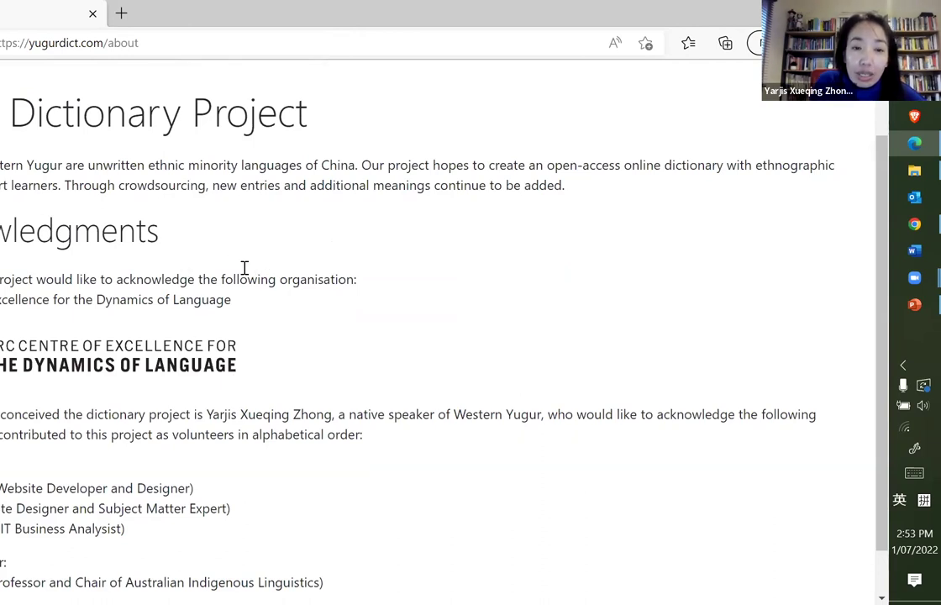
{"action": "scroll", "coordinate": [244, 267], "scroll_direction": "down", "scroll_amount": 1}
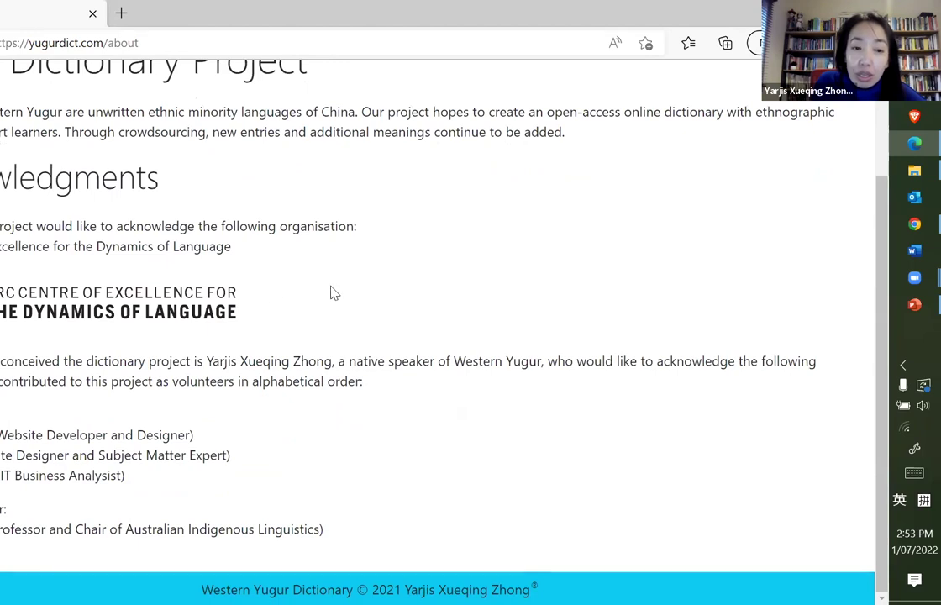